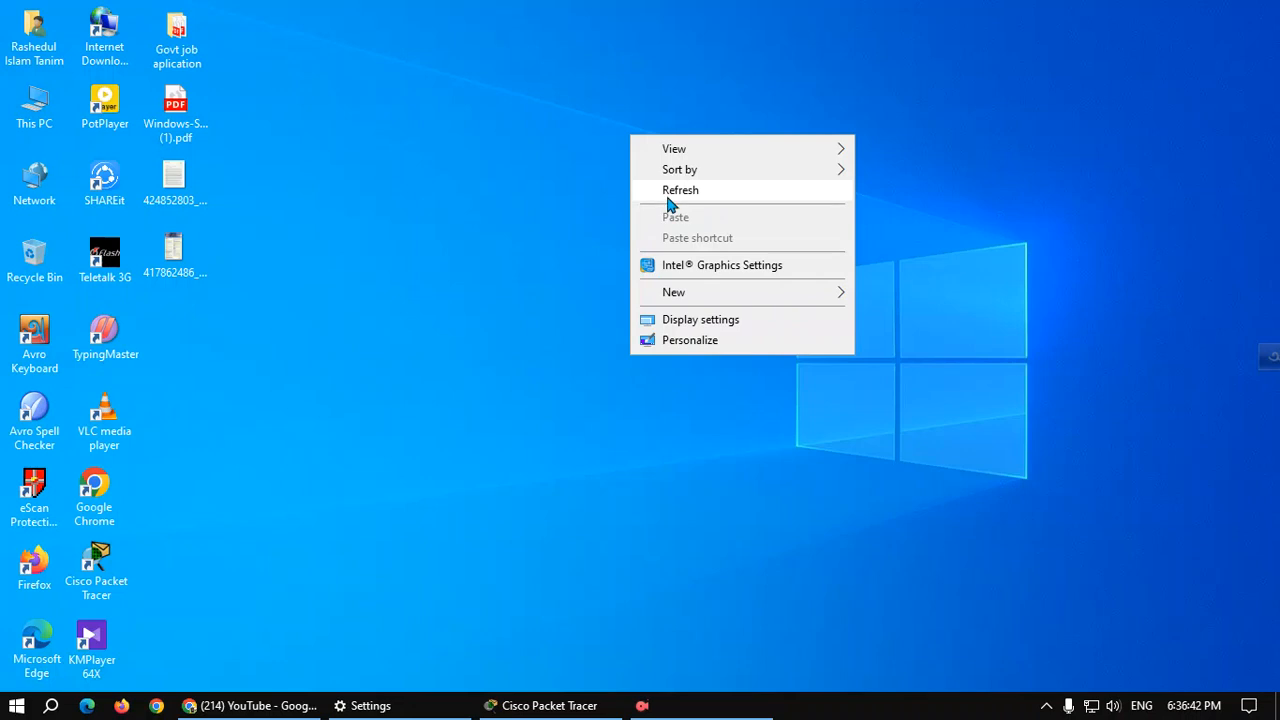
Refresh the desktop several times from its context menu.
left_click(677, 193)
right_click(502, 166)
left_click(550, 213)
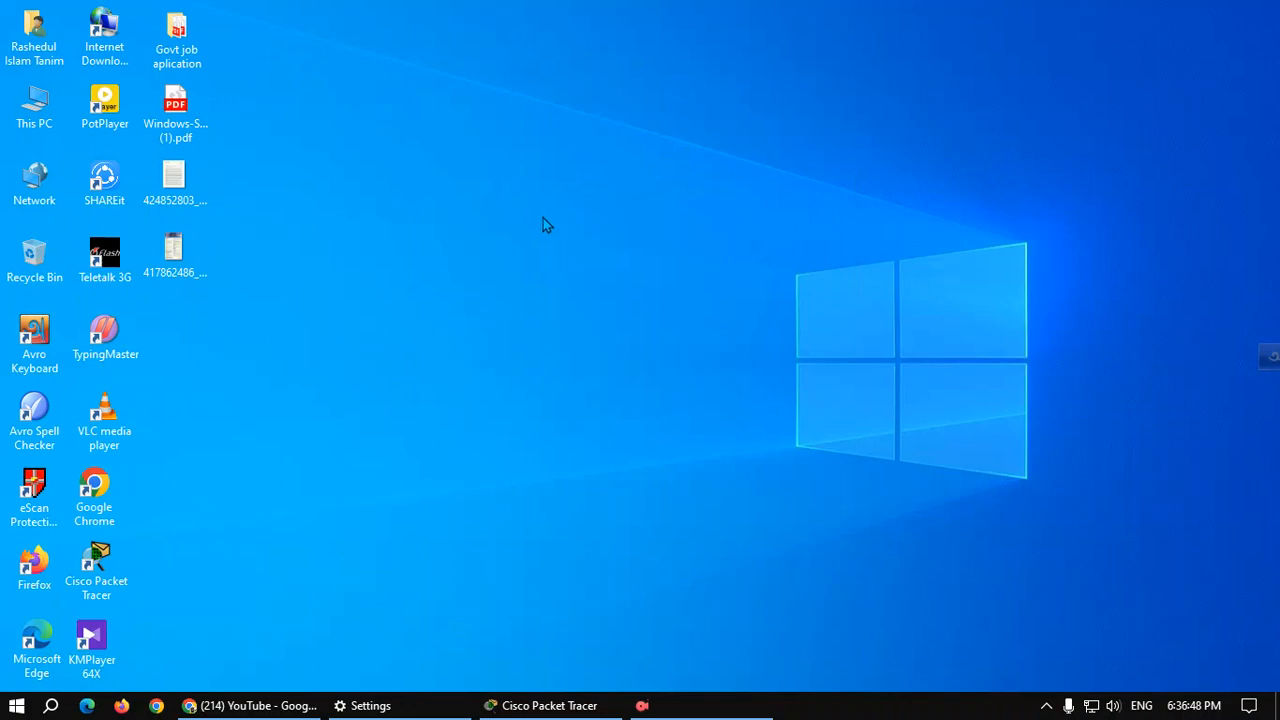
right_click(556, 134)
left_click(652, 191)
right_click(16, 706)
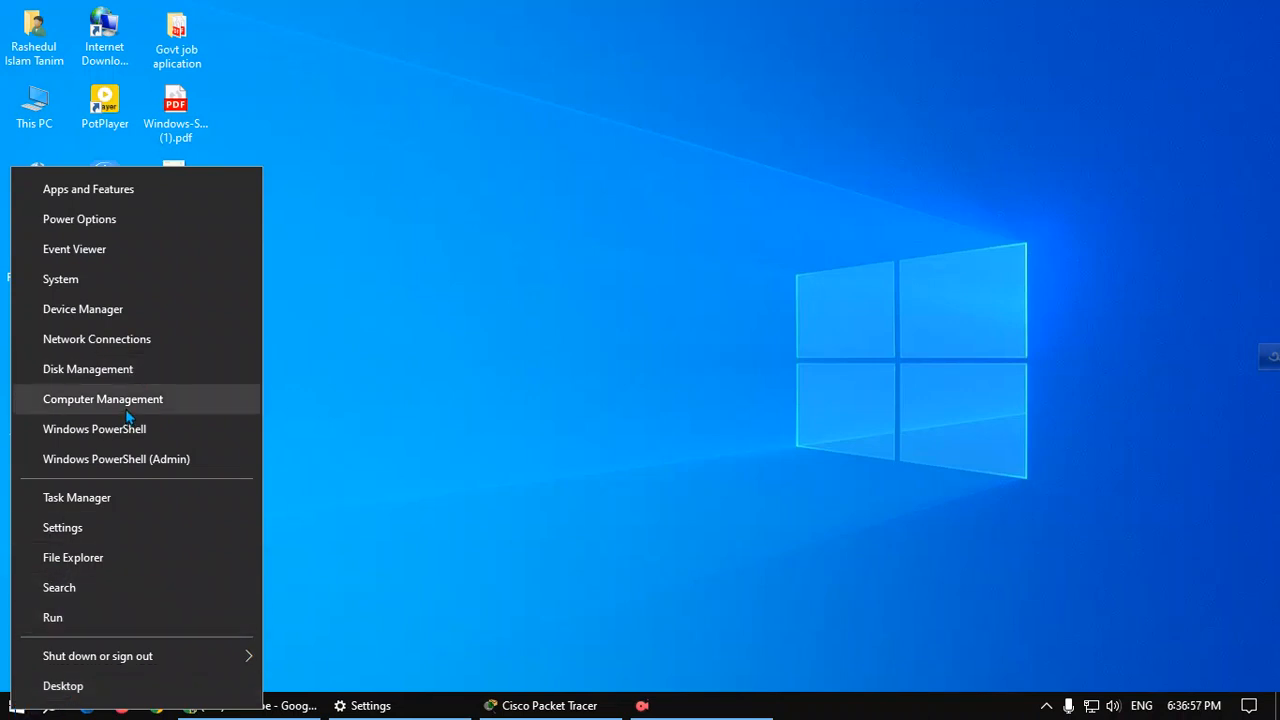
right_click(647, 84)
left_click(718, 131)
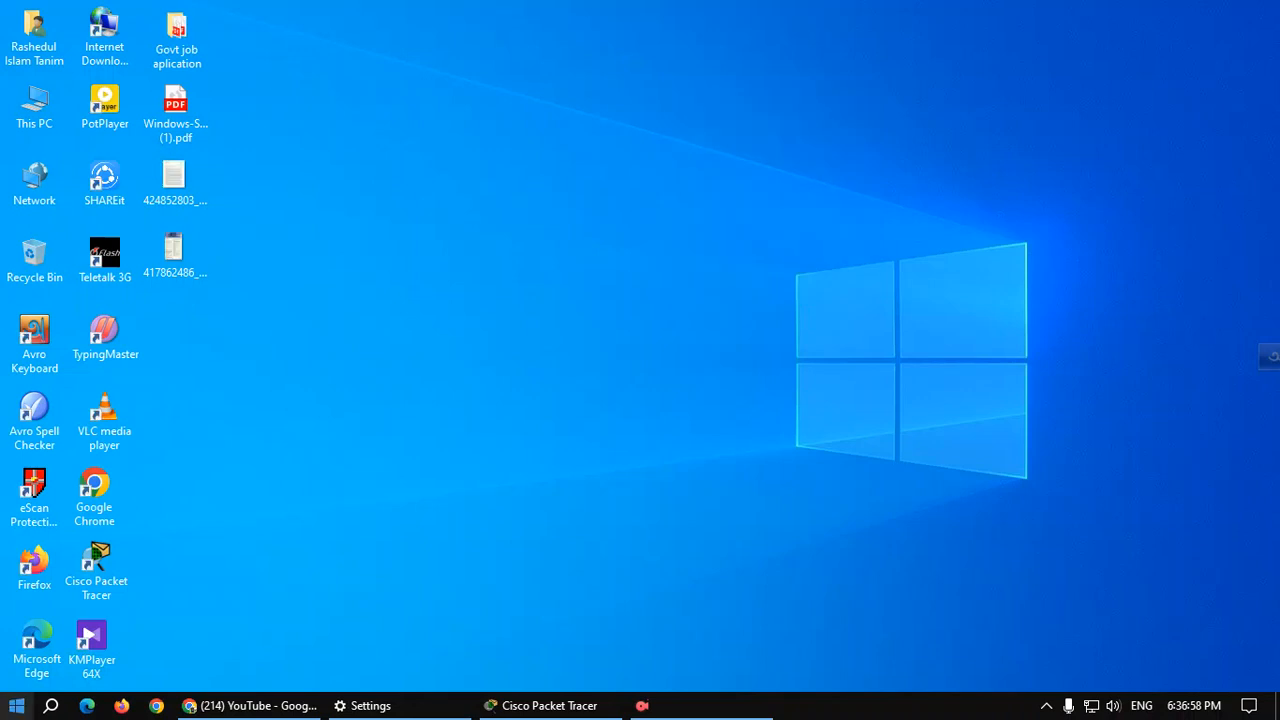
Launch Computer Management from the power-user menu, then refresh the desktop.
right_click(4, 703)
right_click(9, 703)
left_click(50, 411)
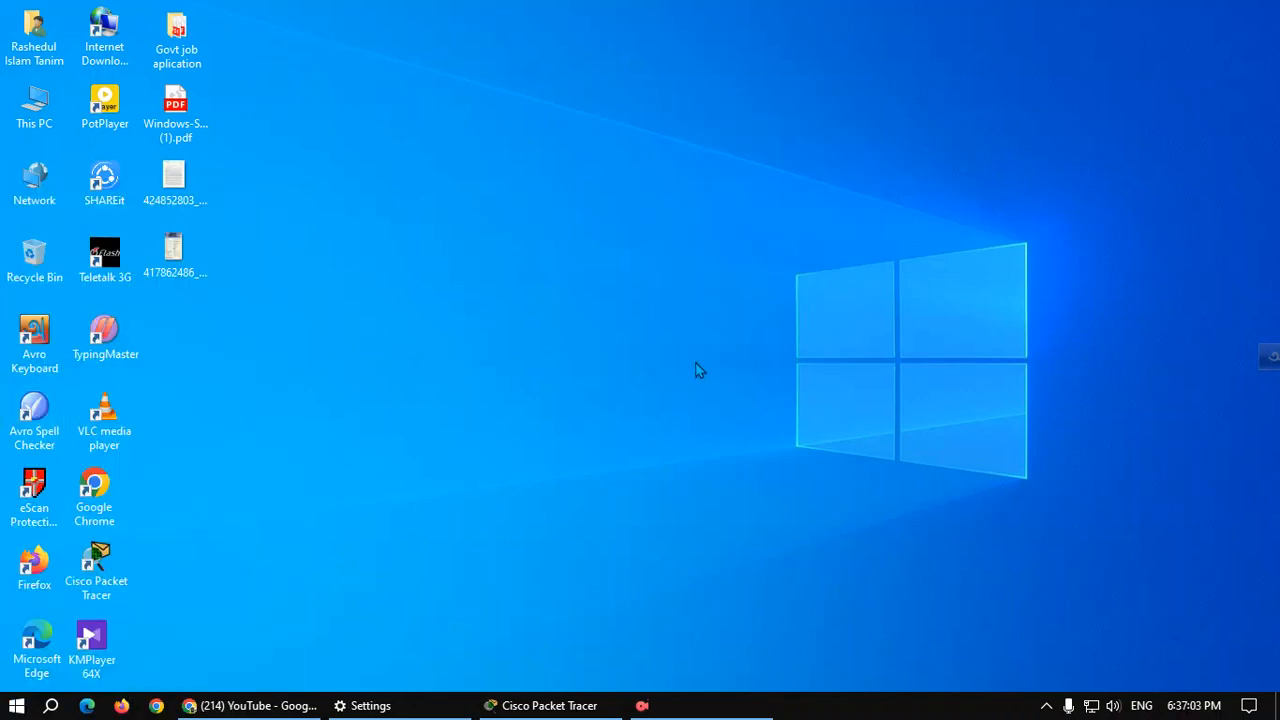
right_click(543, 177)
left_click(626, 229)
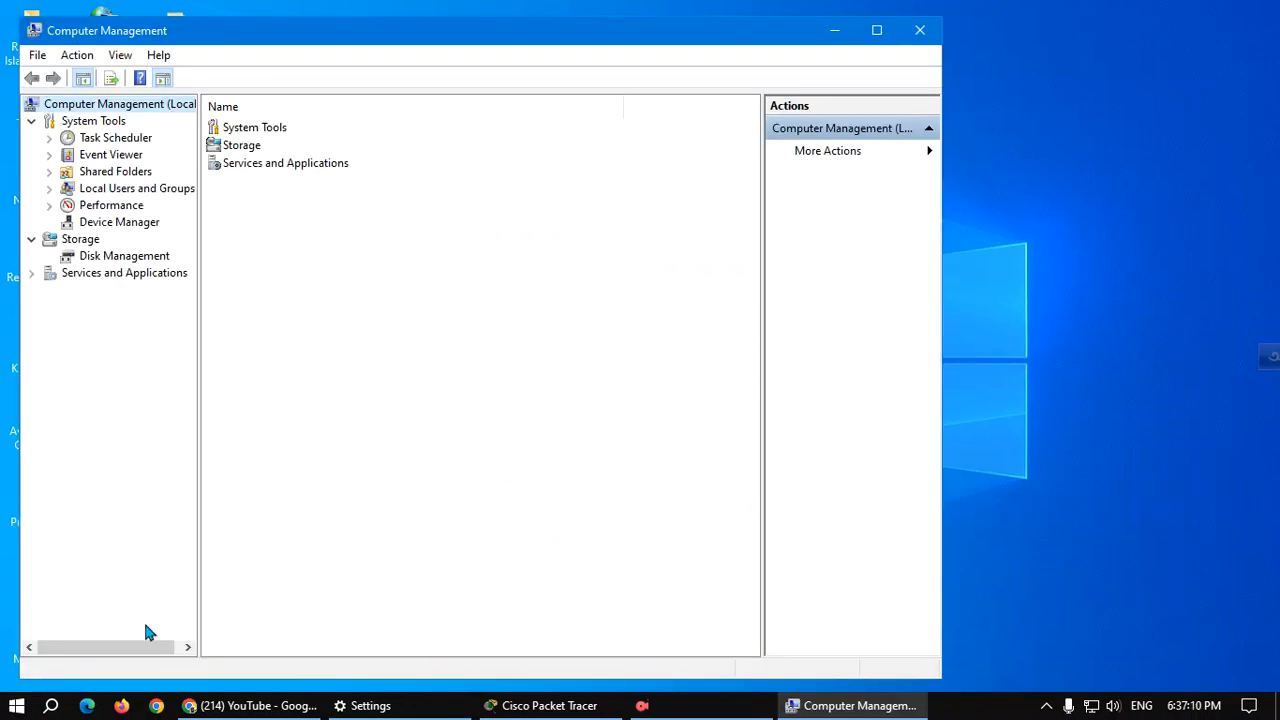
Move and maximize the window, then expand Local Users and Groups and select Users.
left_click(386, 38)
left_click_drag(386, 38, 610, 50)
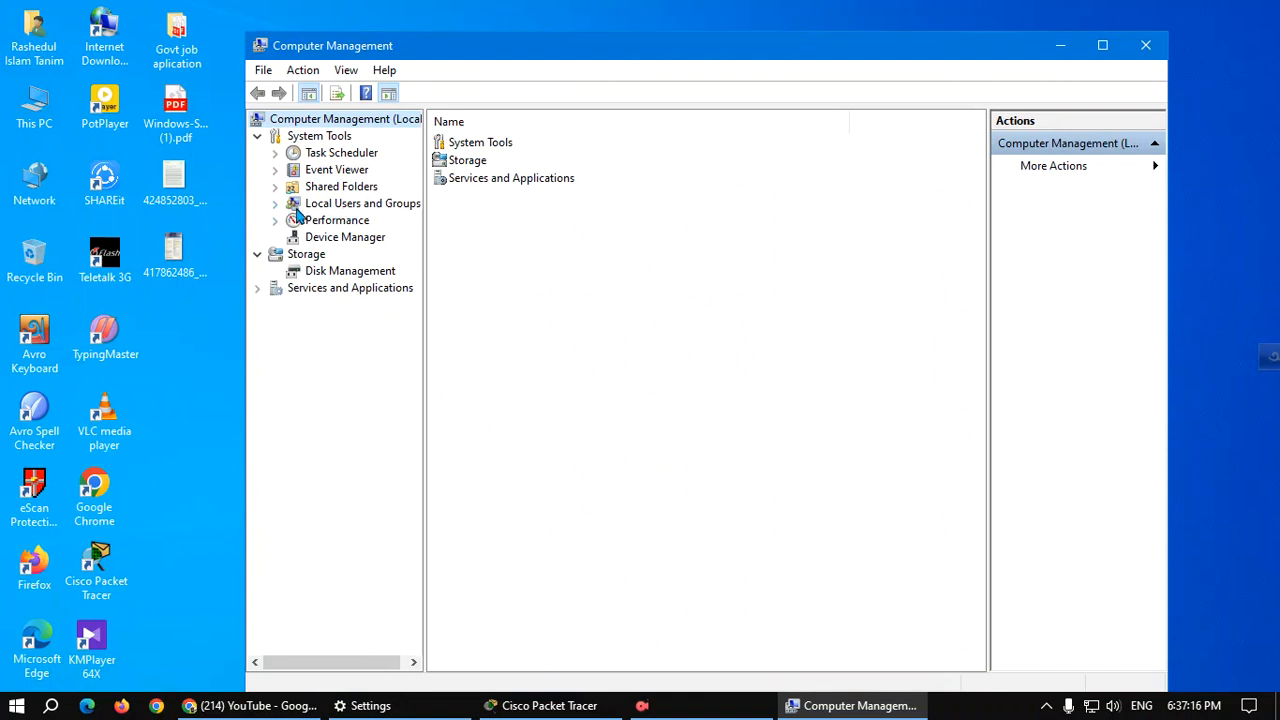
left_click(1102, 45)
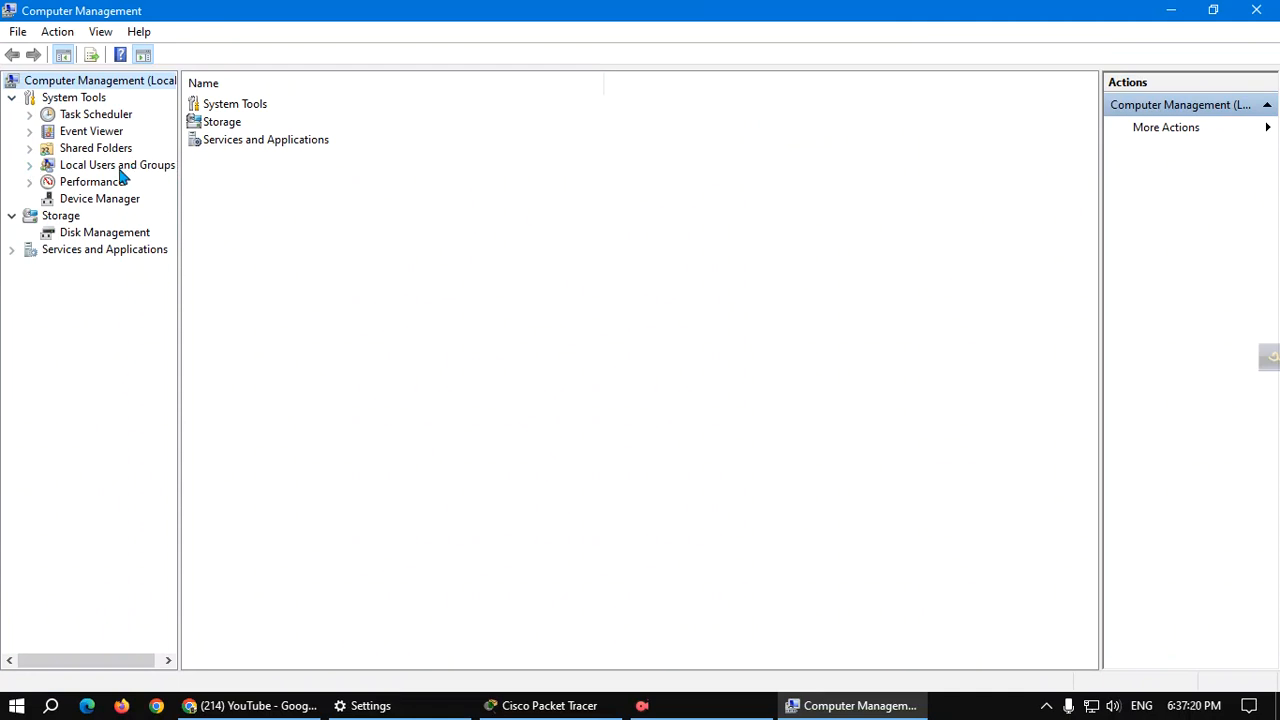
left_click(88, 170)
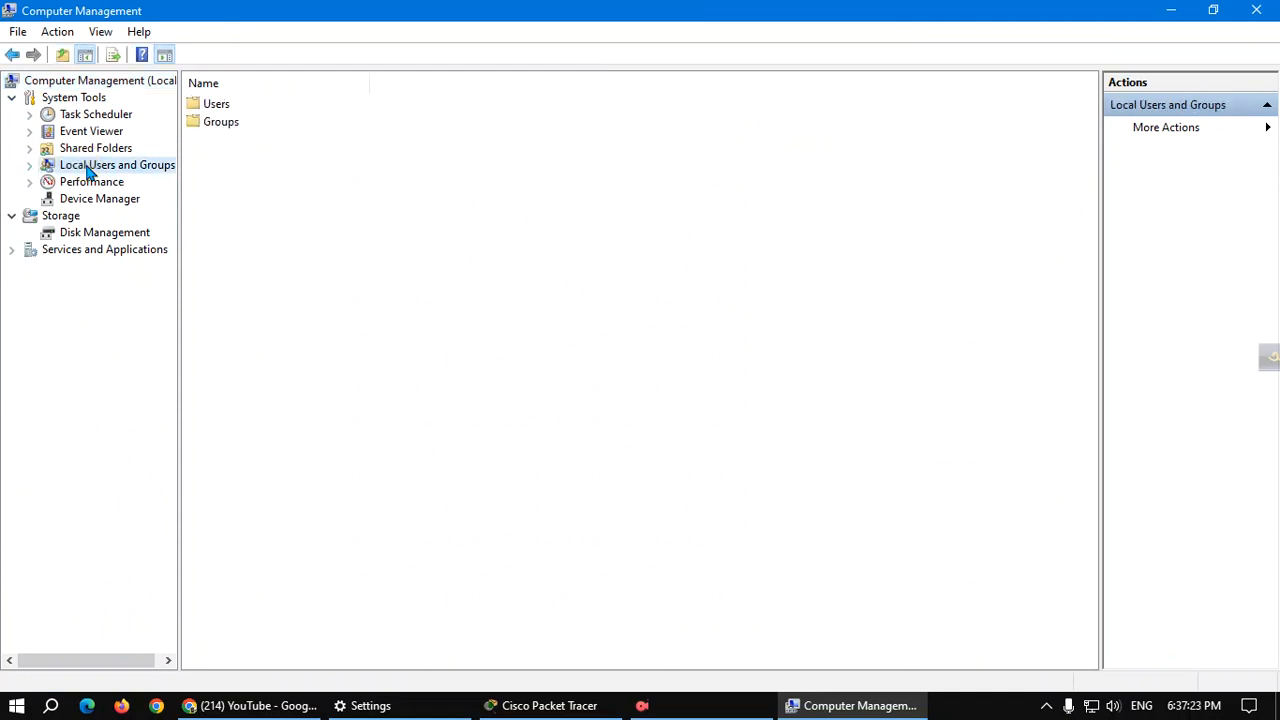
left_click(30, 166)
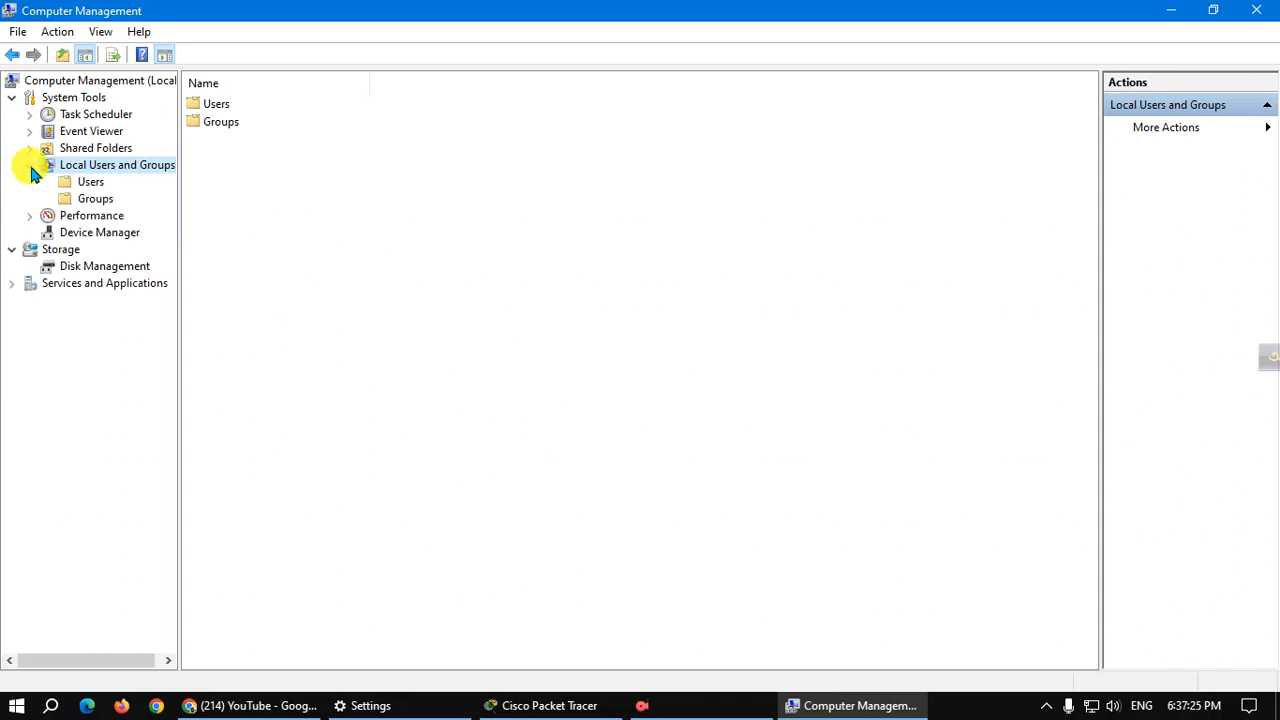
left_click(90, 181)
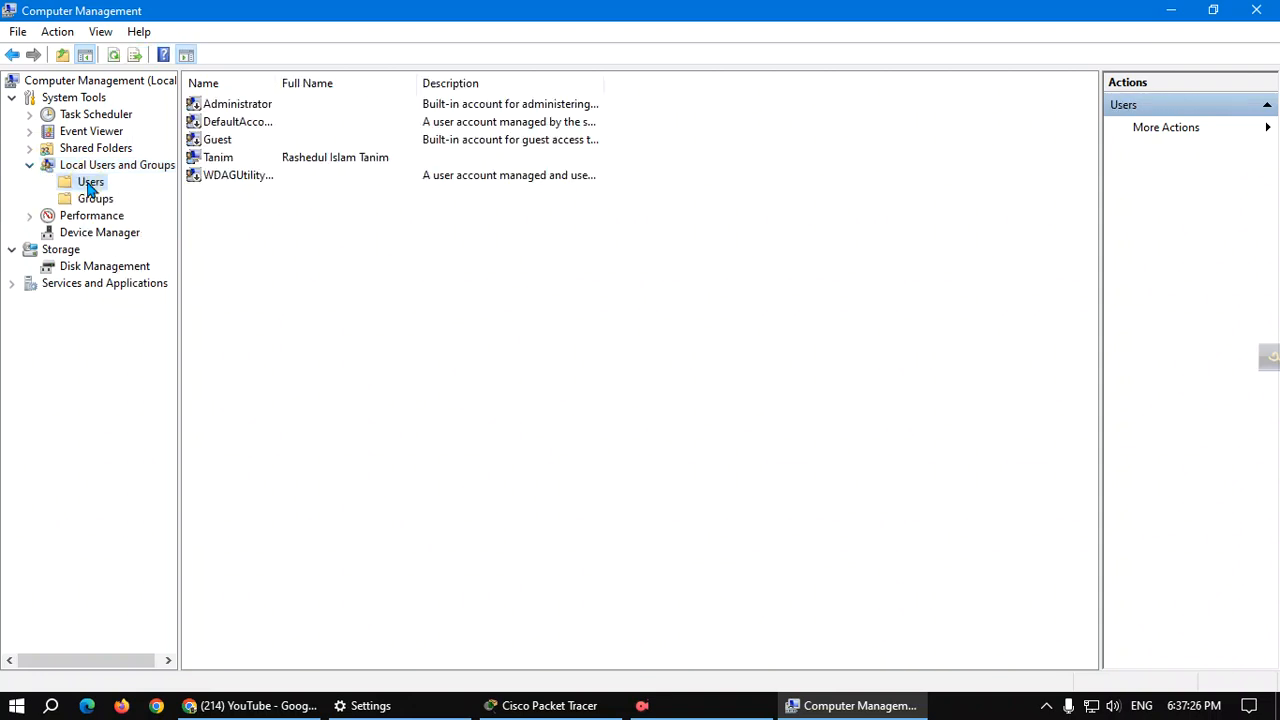
left_click(245, 106)
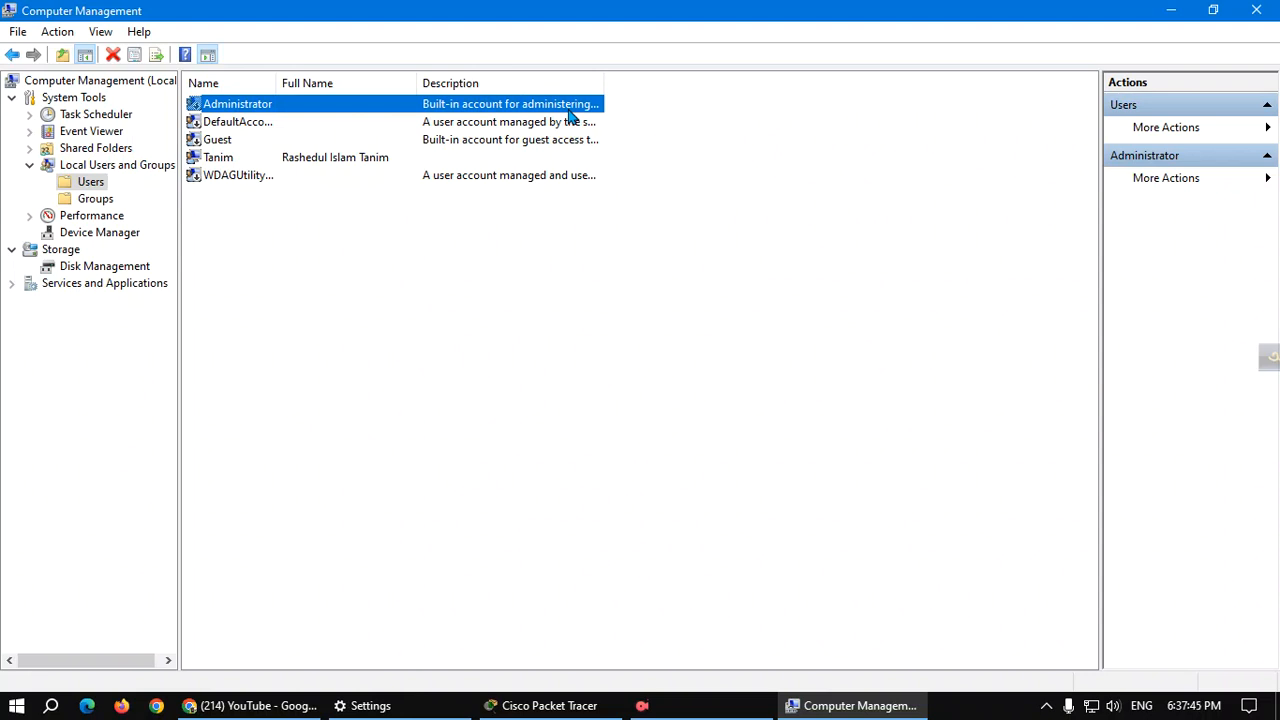
left_click(240, 122)
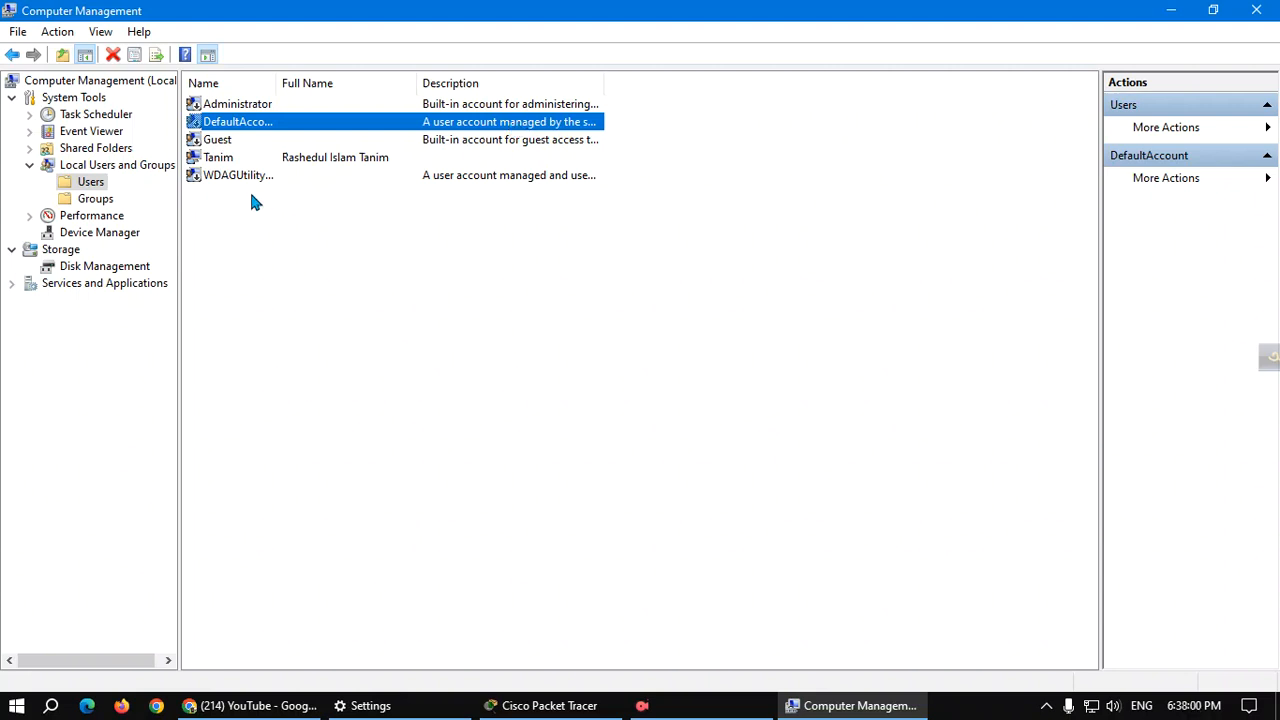
left_click(224, 144)
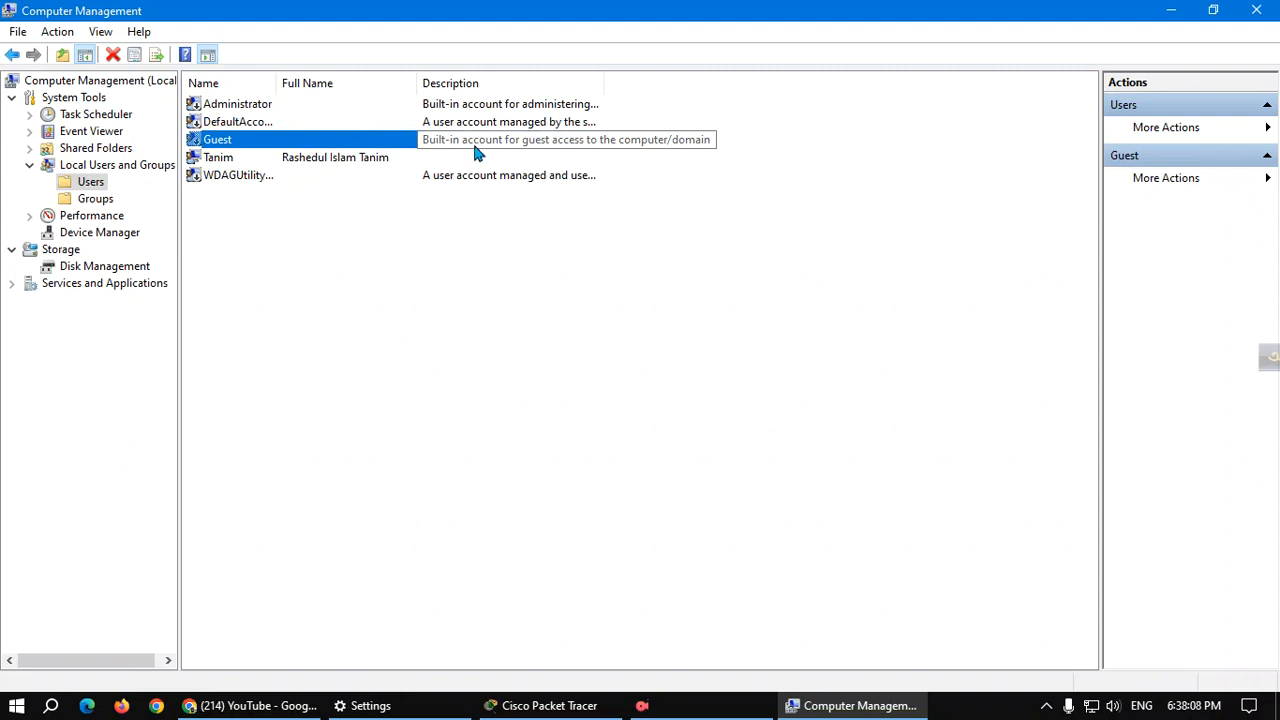
left_click(224, 160)
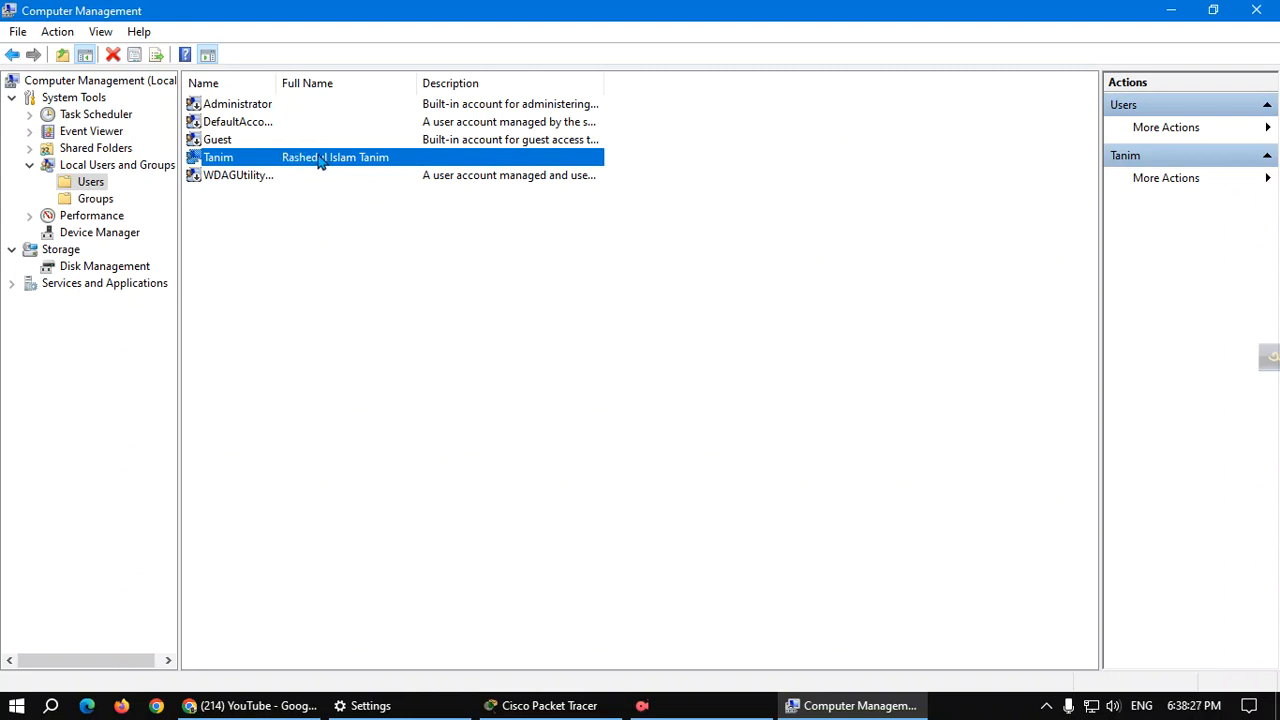
right_click(295, 256)
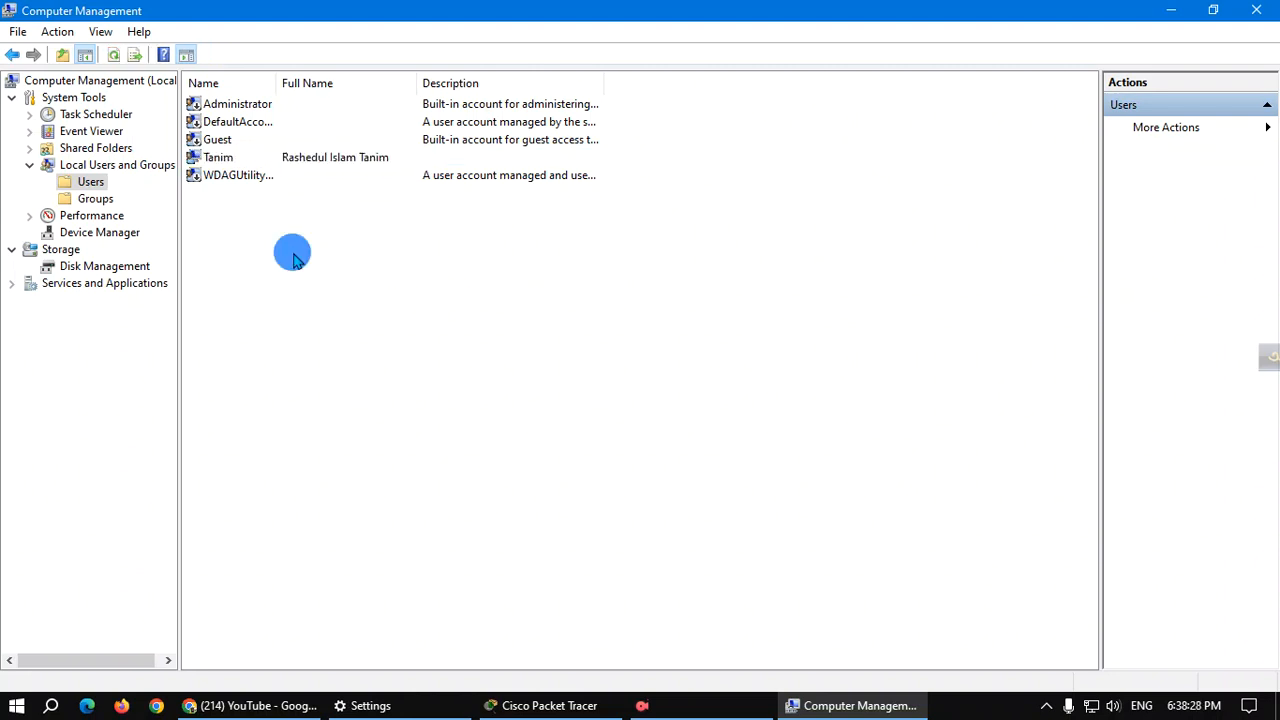
left_click(266, 251)
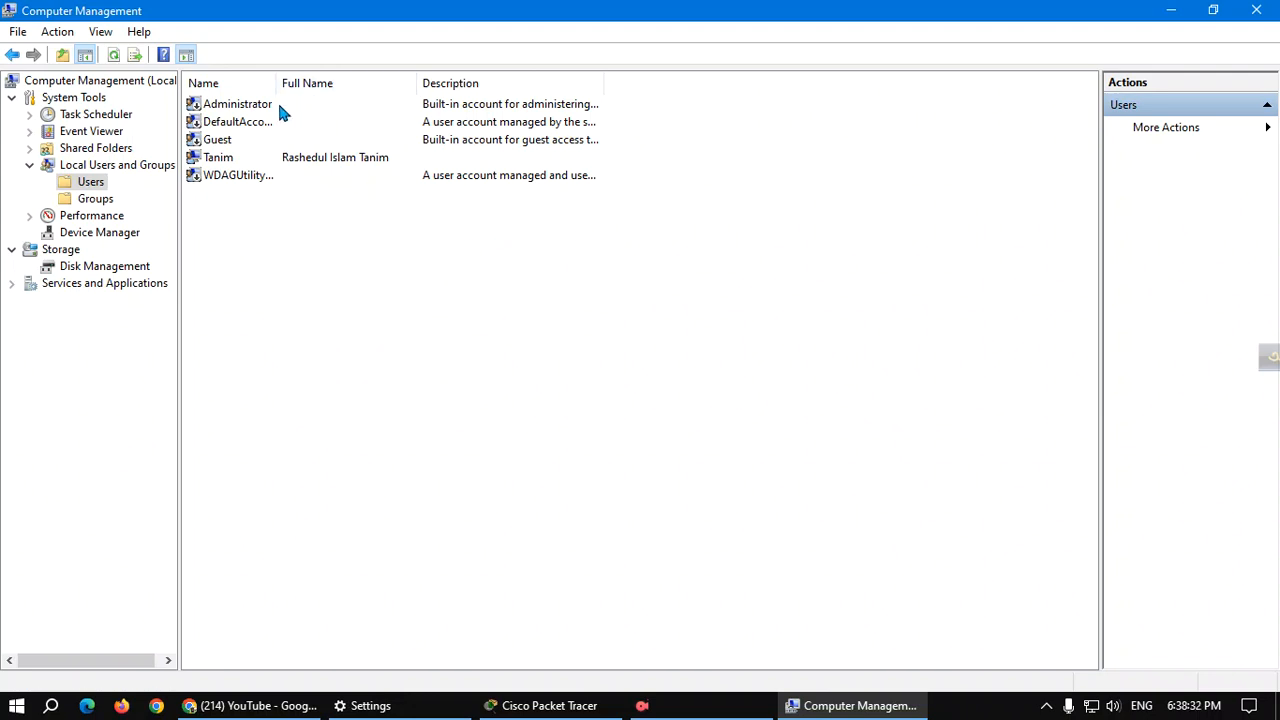
Start a new local user named Sahed and enter the user's full name.
right_click(320, 239)
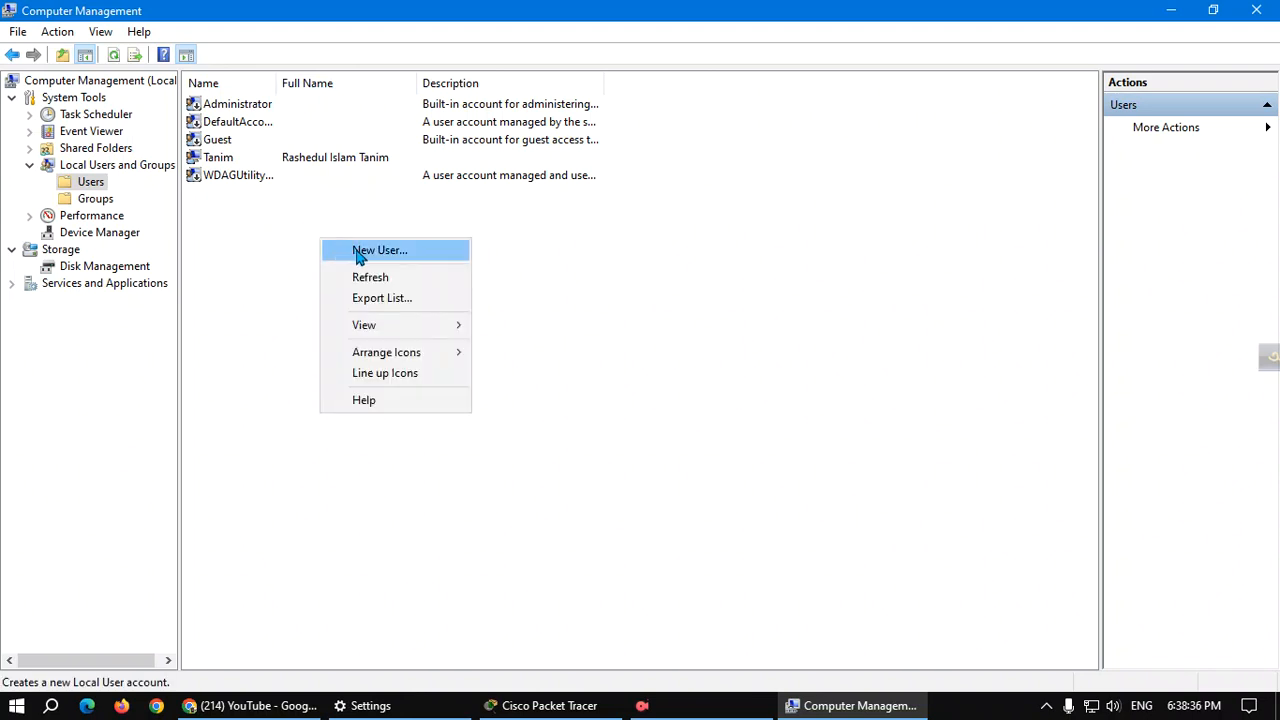
left_click(360, 254)
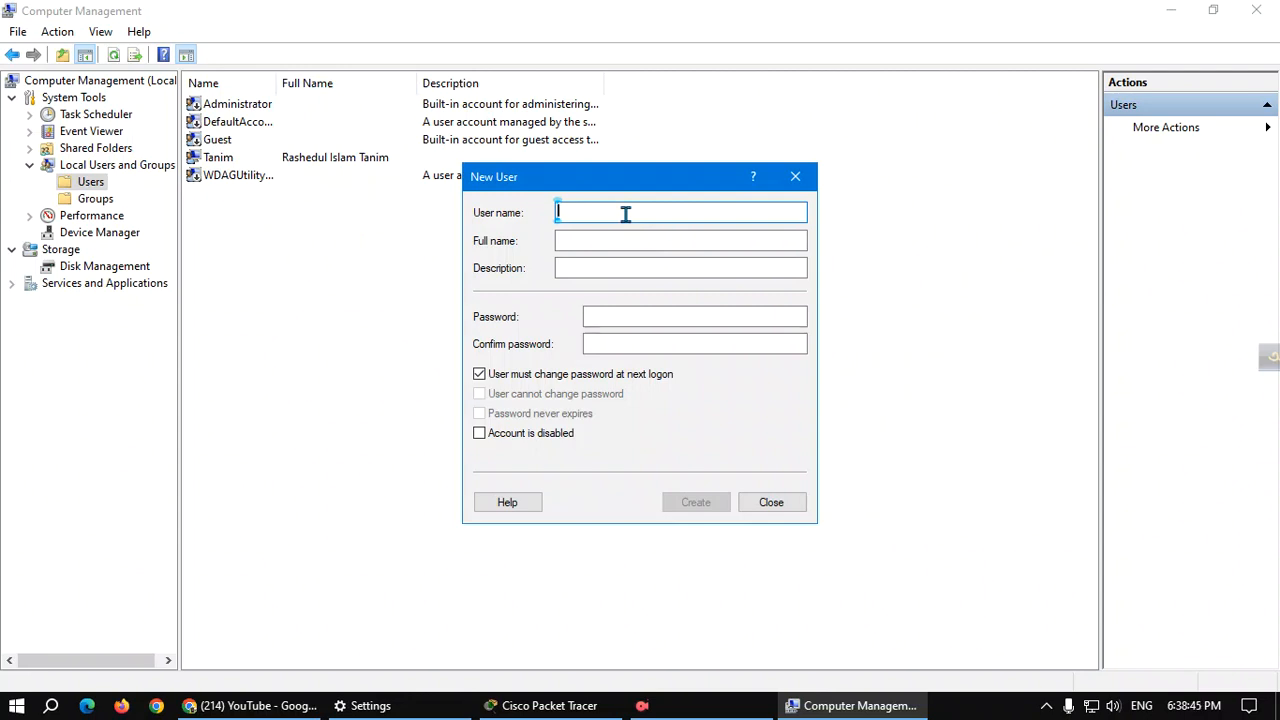
type("Tani")
key("BackSpace")
key("BackSpace")
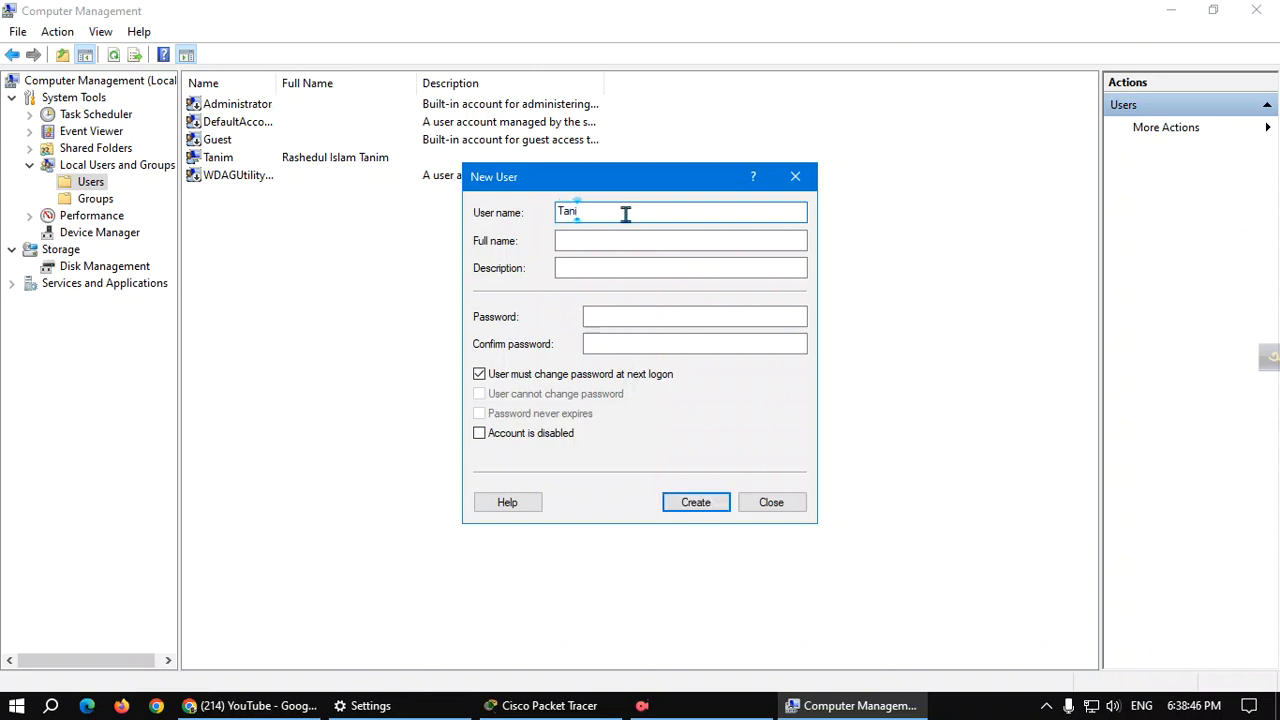
key("BackSpace")
key("BackSpace")
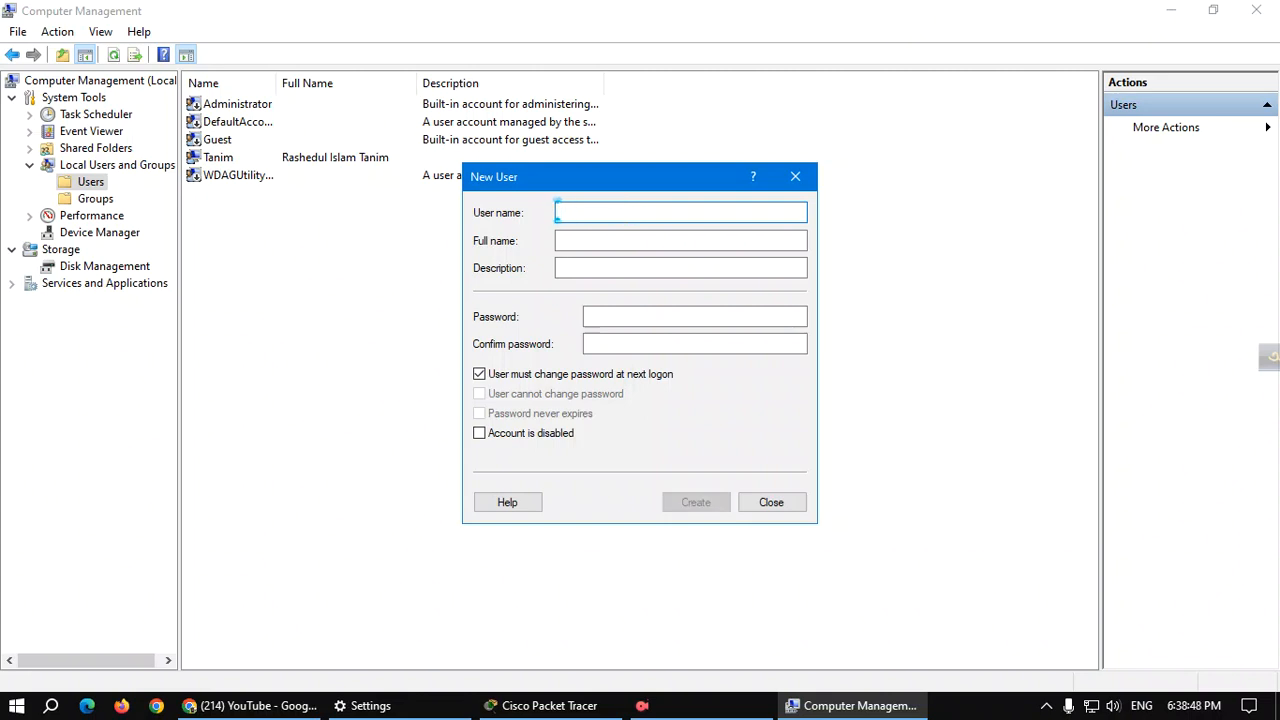
type("Sahed")
left_click(612, 245)
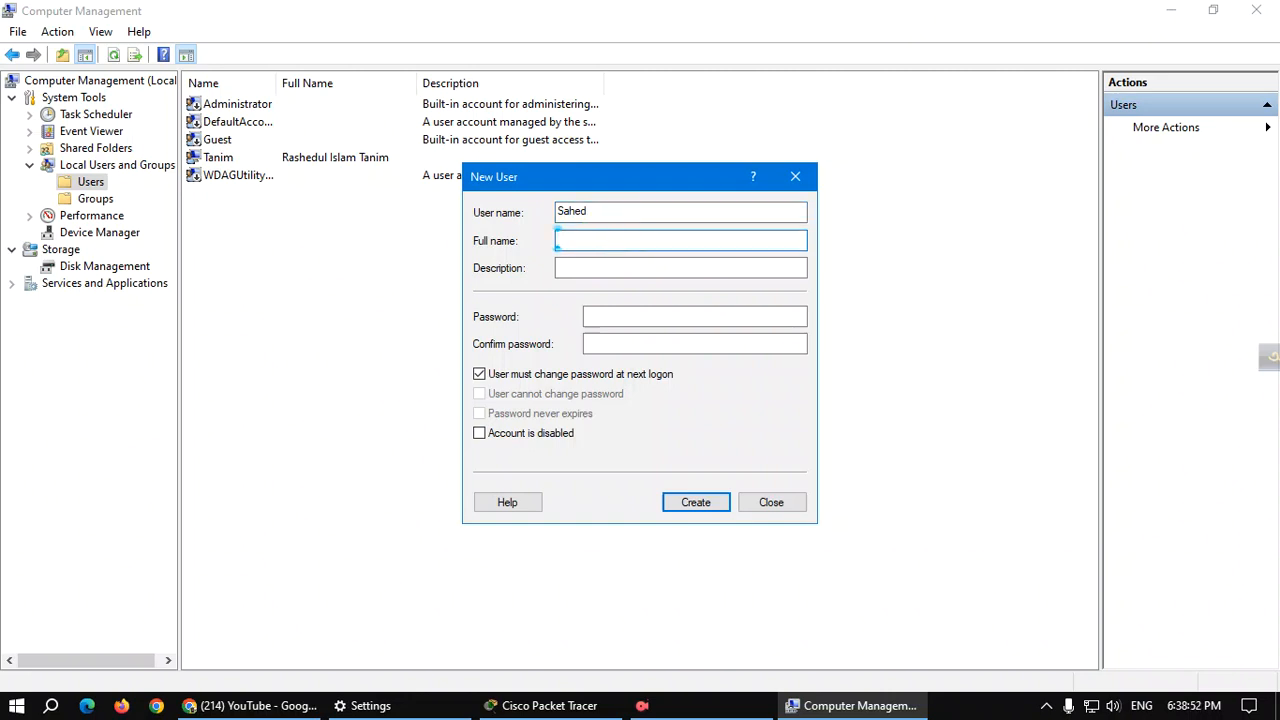
left_click(600, 266)
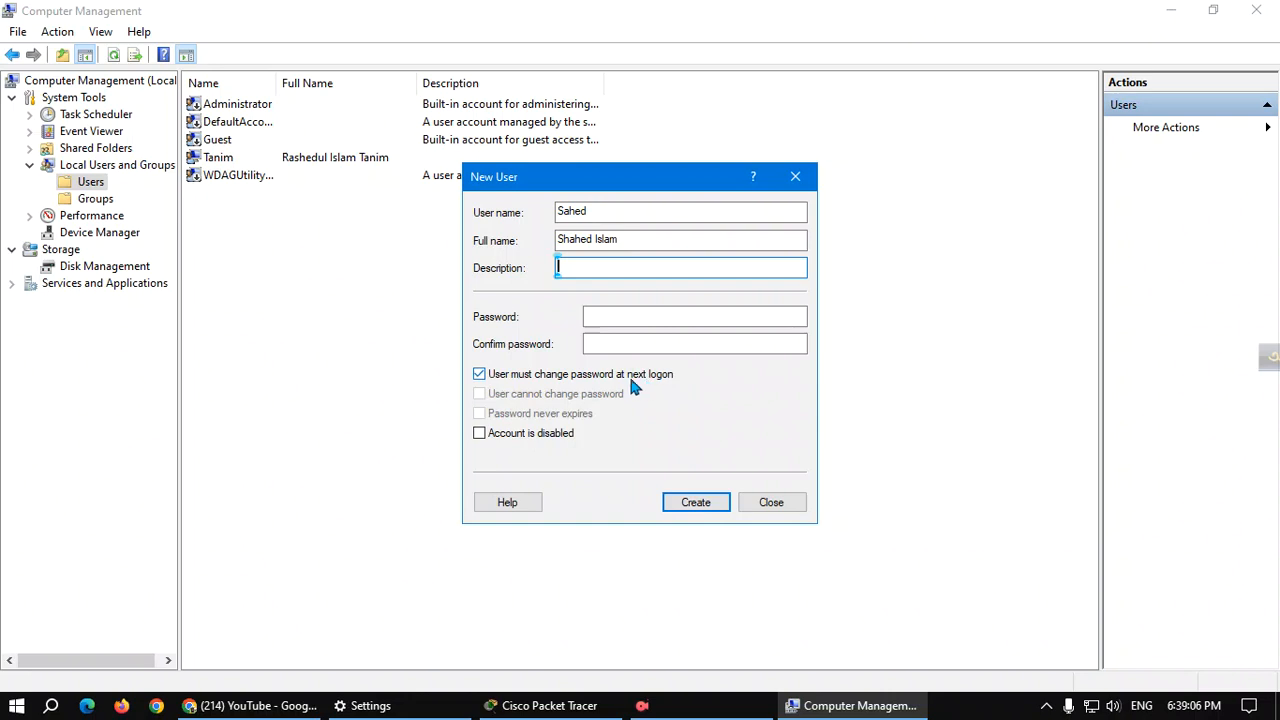
Set a never-expiring password with no change at next logon, confirm it, and create the account.
left_click(479, 375)
left_click(480, 414)
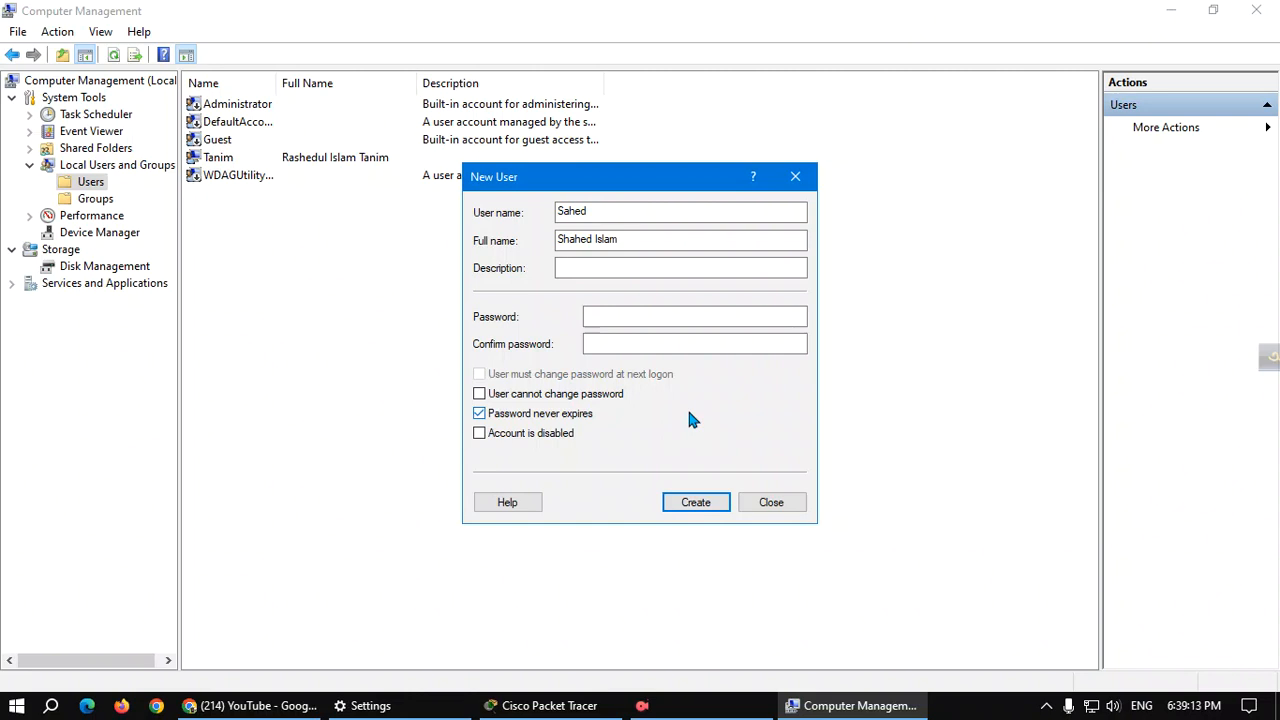
left_click(627, 318)
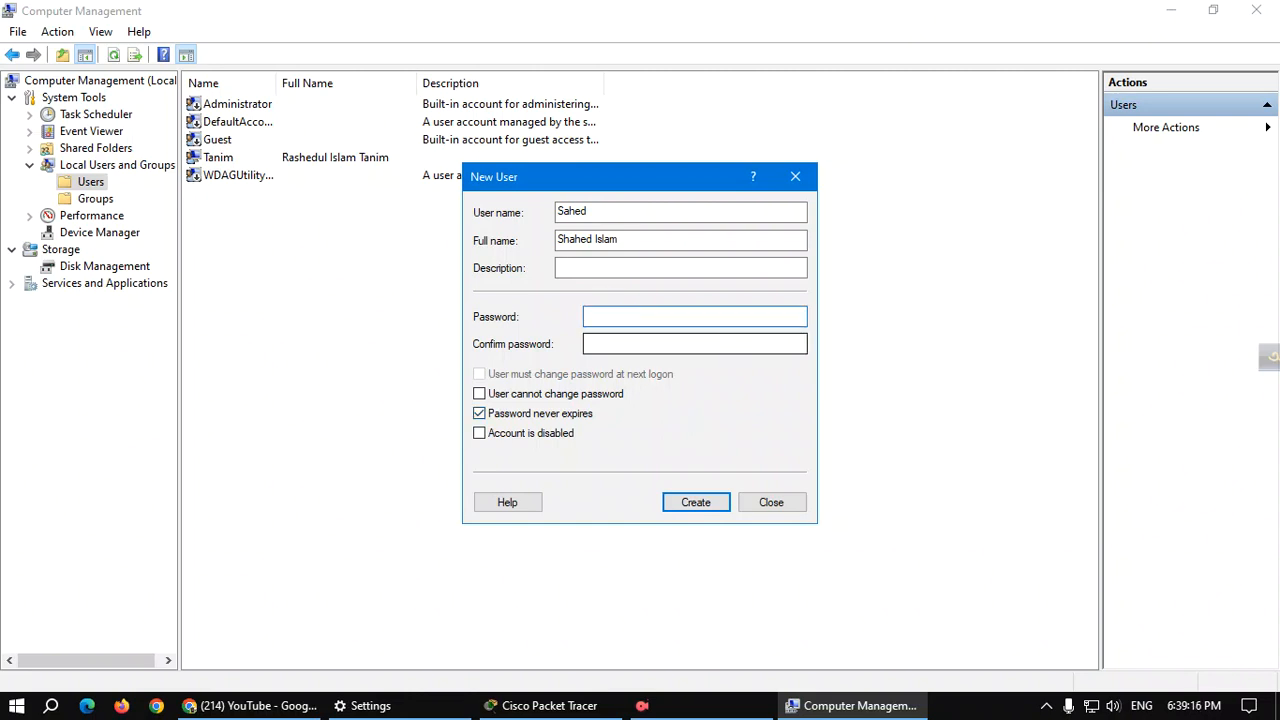
type("12345")
left_click(662, 342)
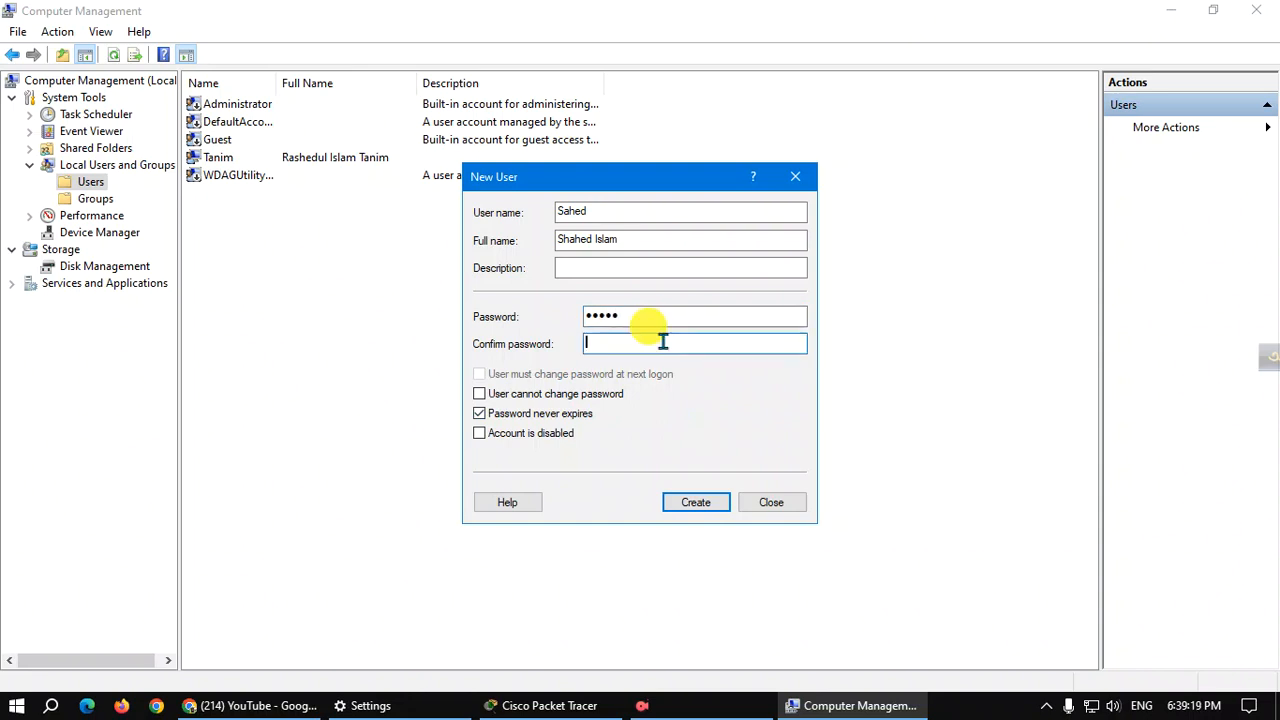
type("12345")
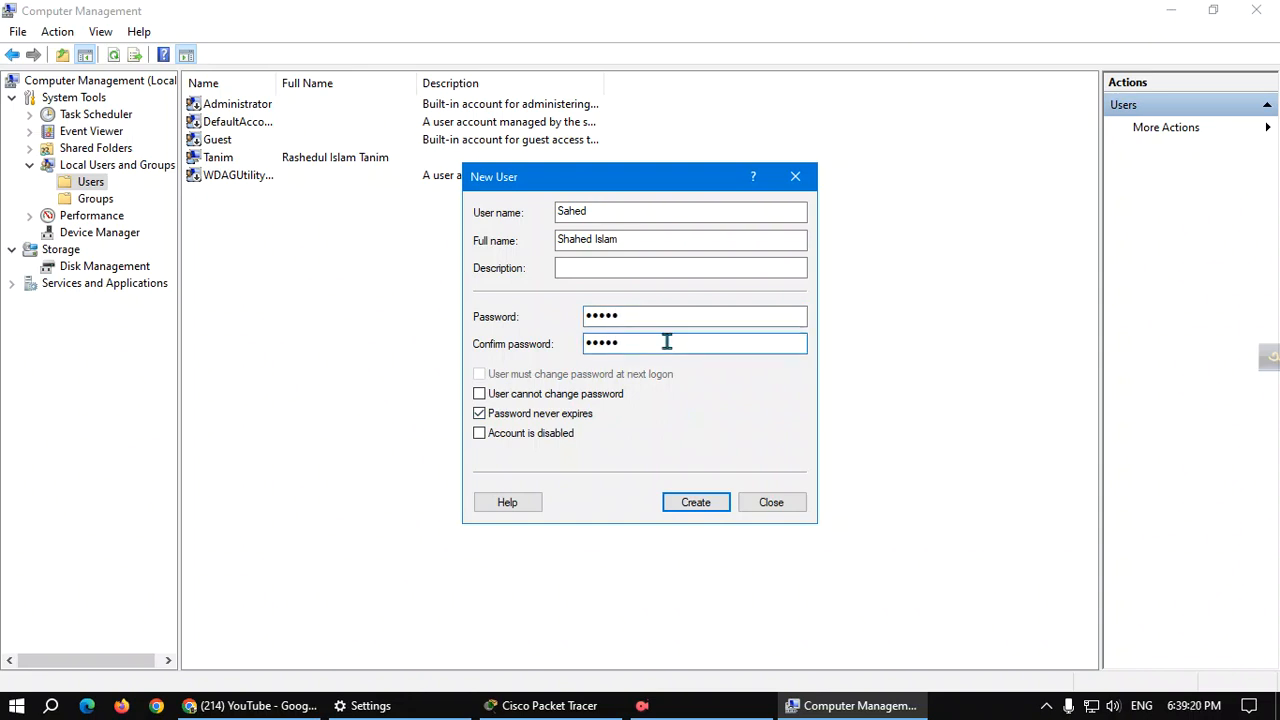
left_click(695, 502)
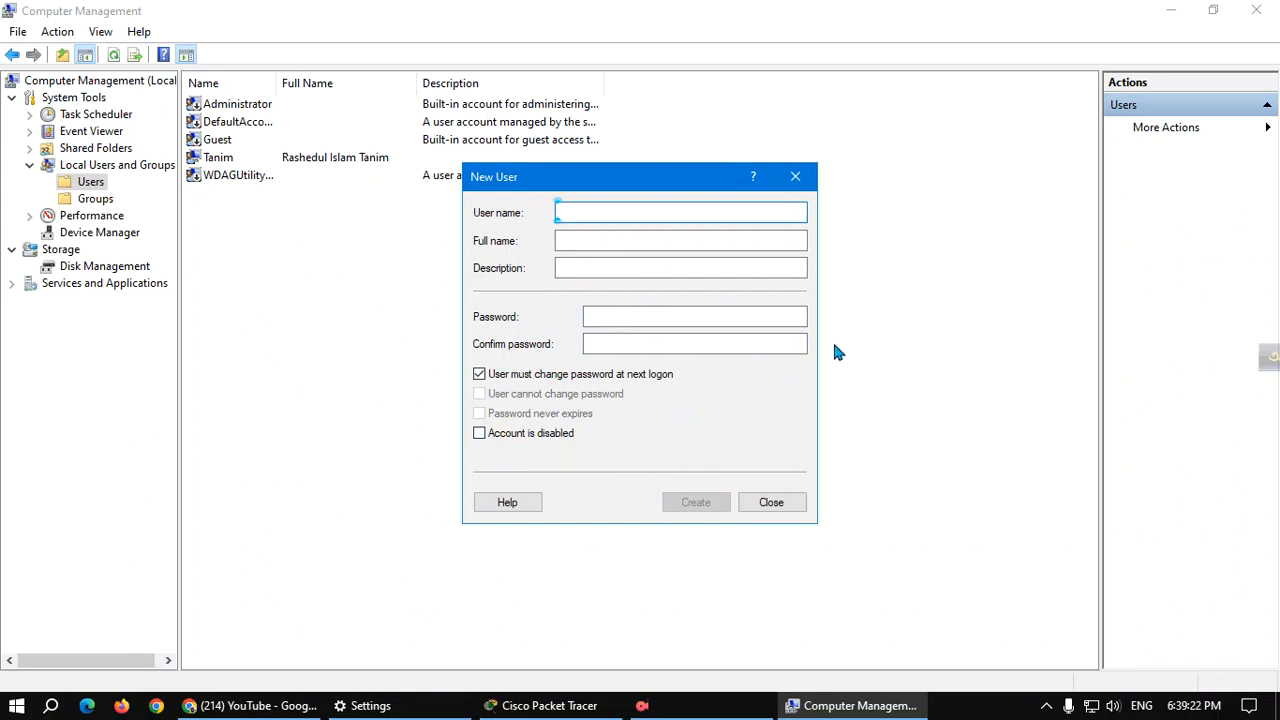
Close the New User form, select the new account, and browse the Start menu's power and account options.
left_click(795, 176)
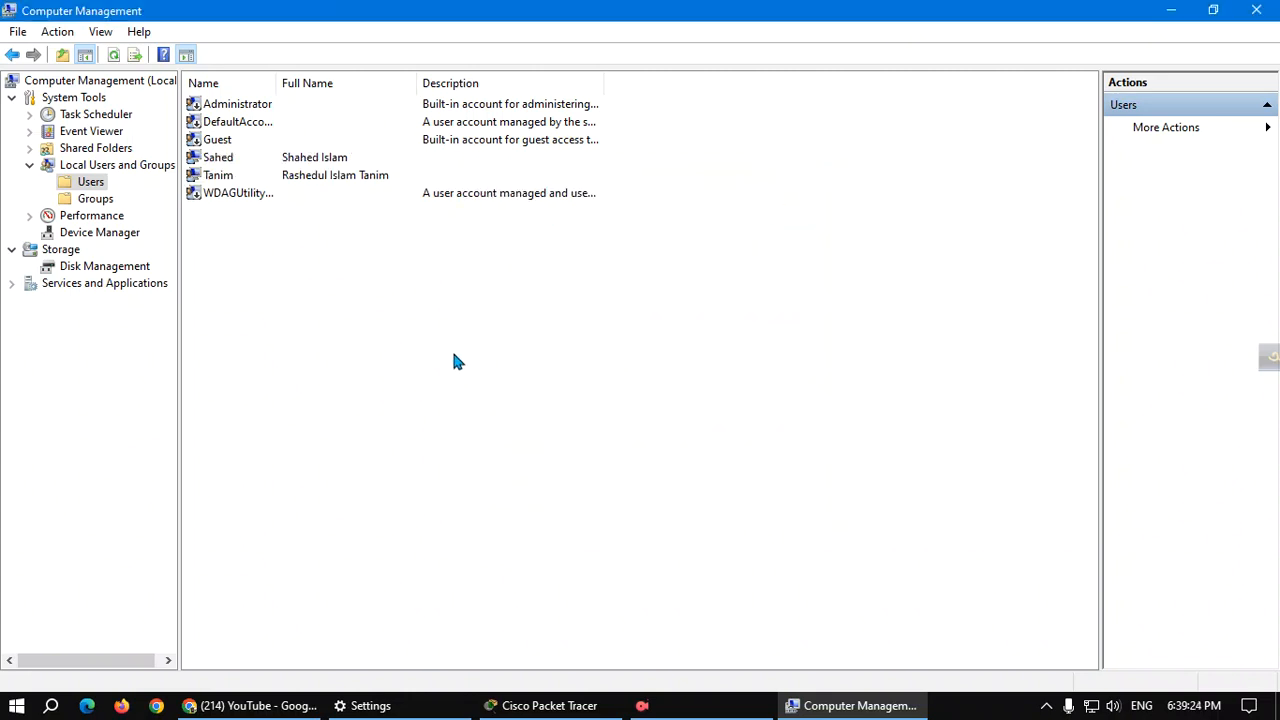
left_click(220, 156)
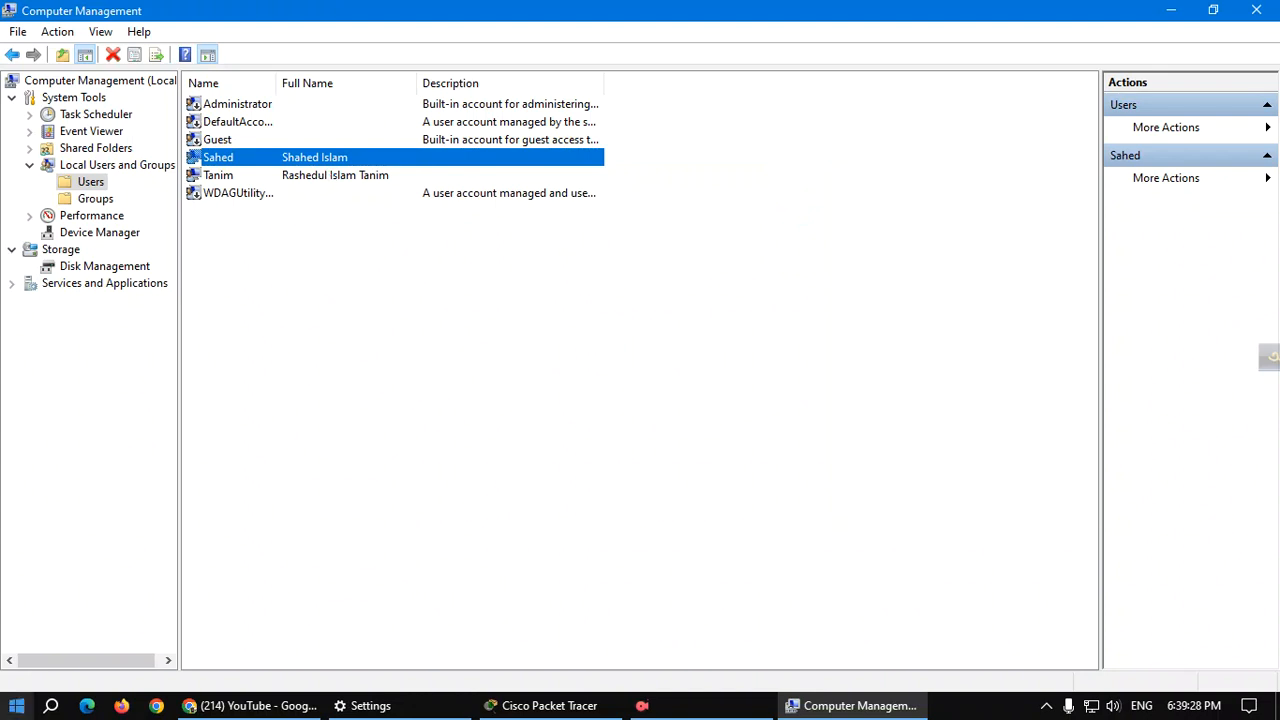
left_click(14, 707)
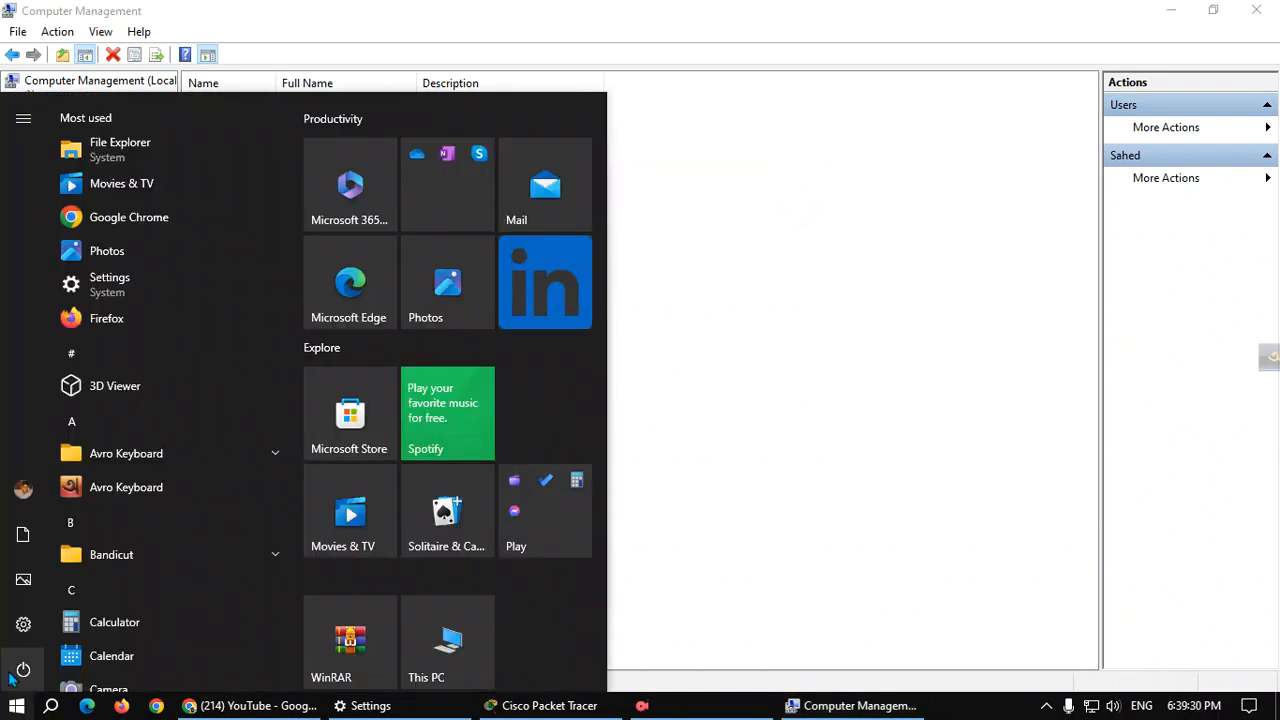
left_click(22, 672)
left_click(73, 541)
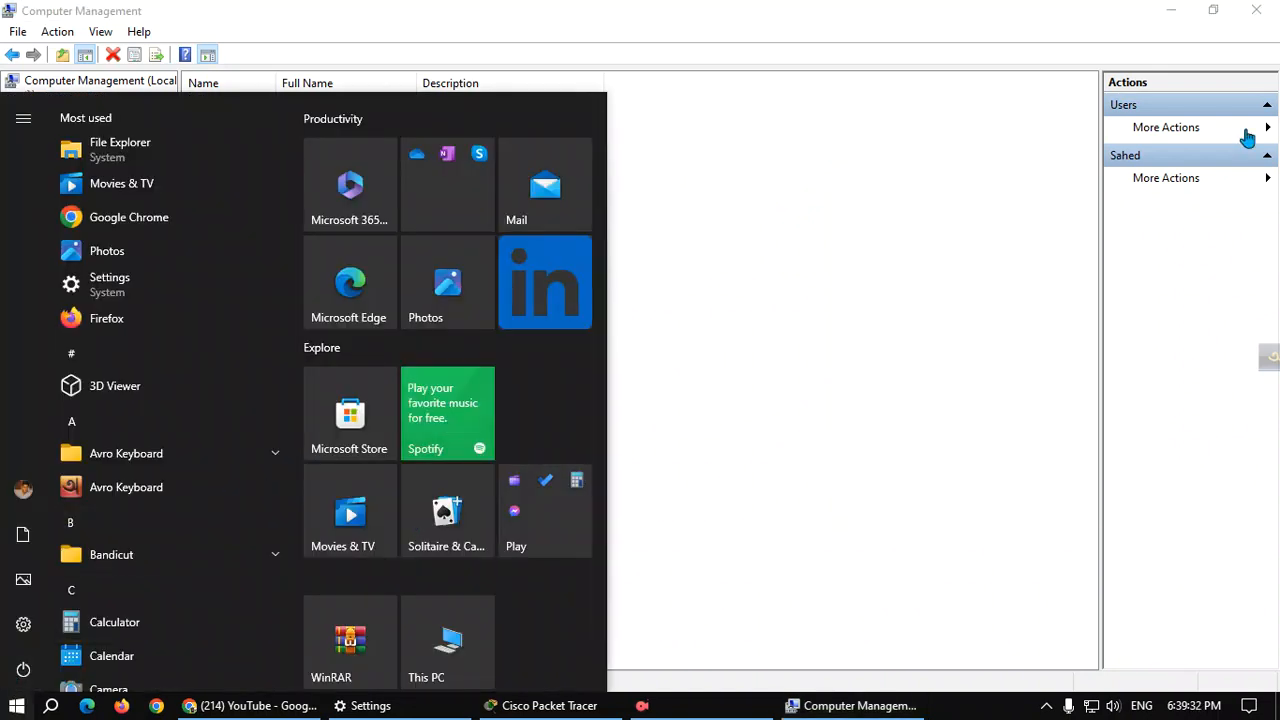
left_click(23, 489)
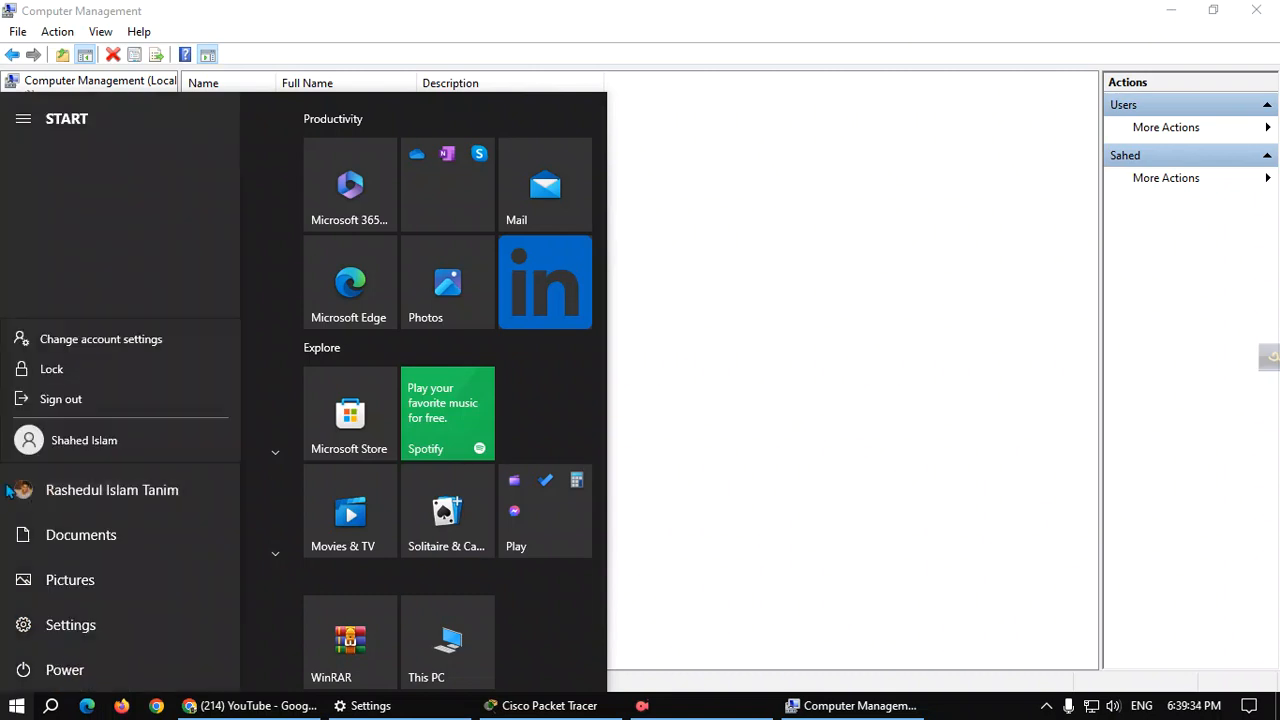
left_click(823, 329)
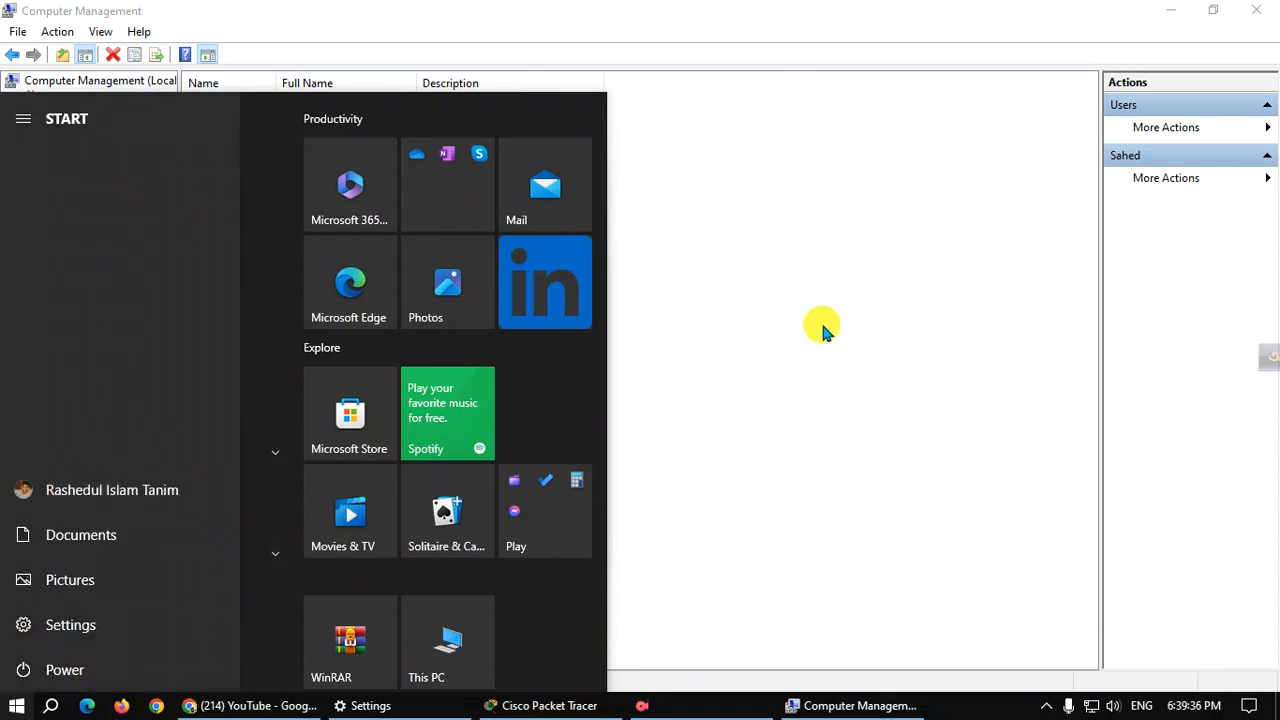
Return to the Users list, dismiss its context menu, and select the new account.
left_click(720, 303)
right_click(257, 334)
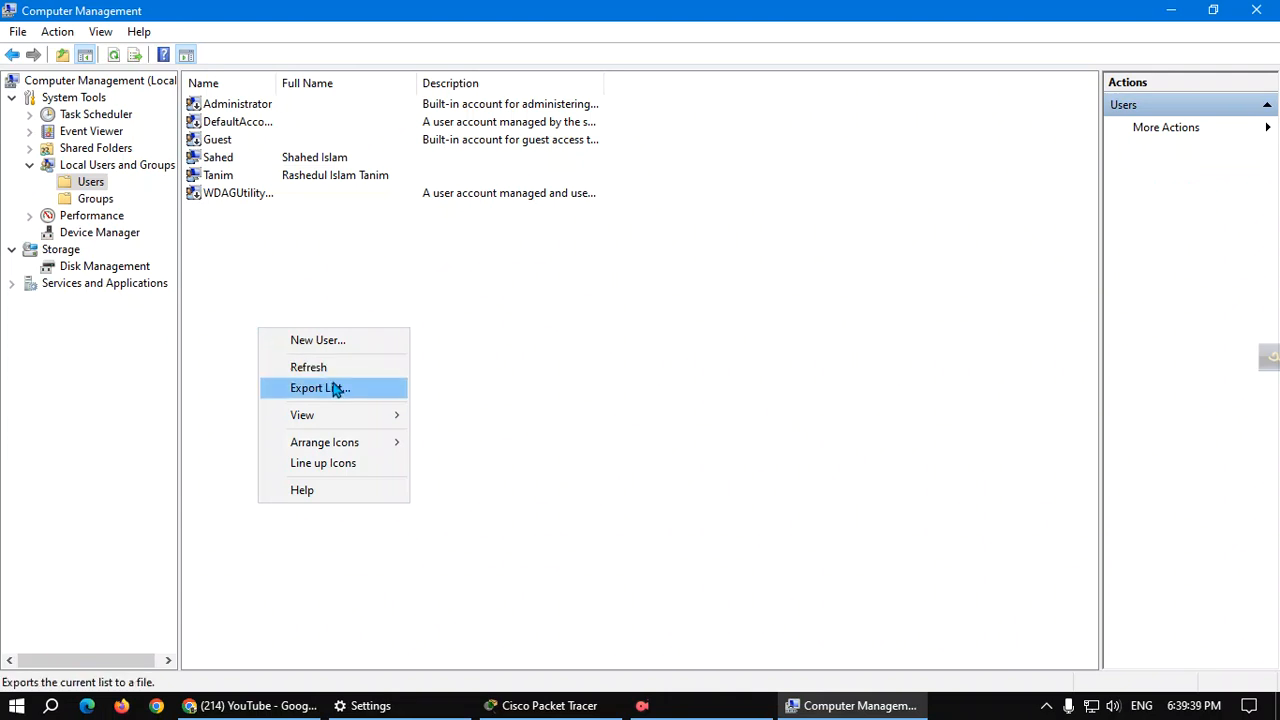
left_click(632, 293)
right_click(290, 258)
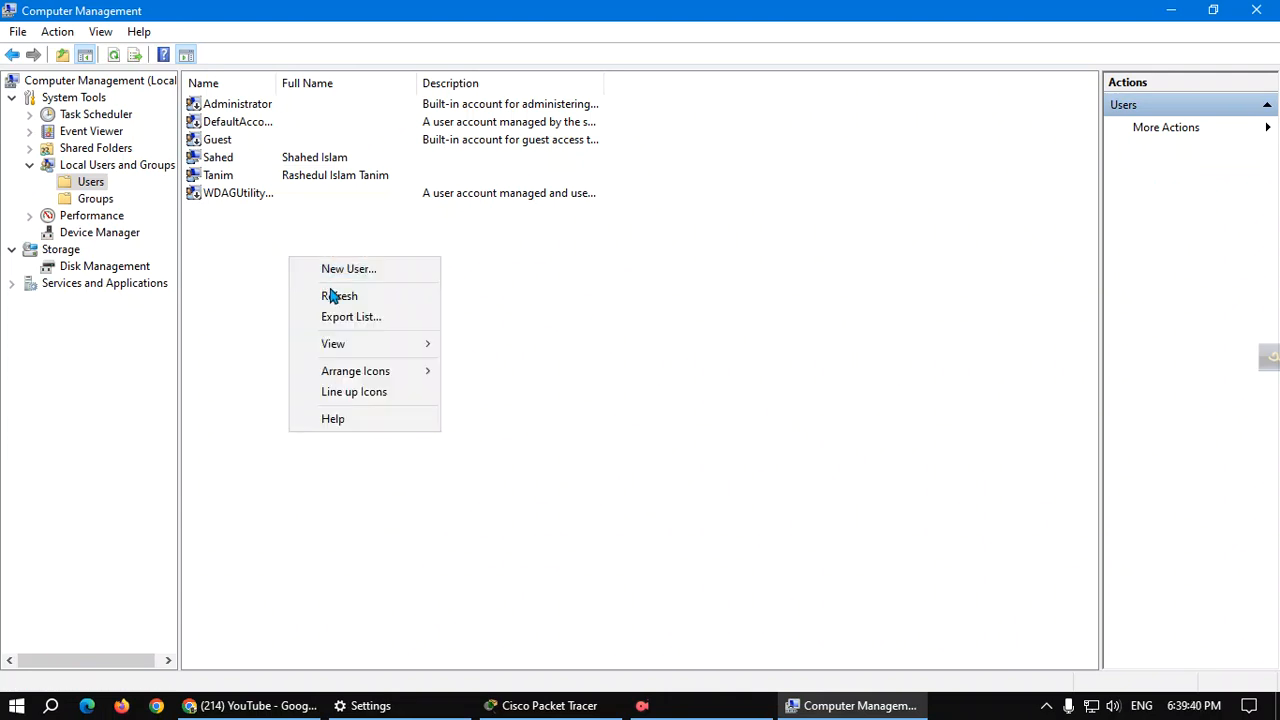
left_click(285, 348)
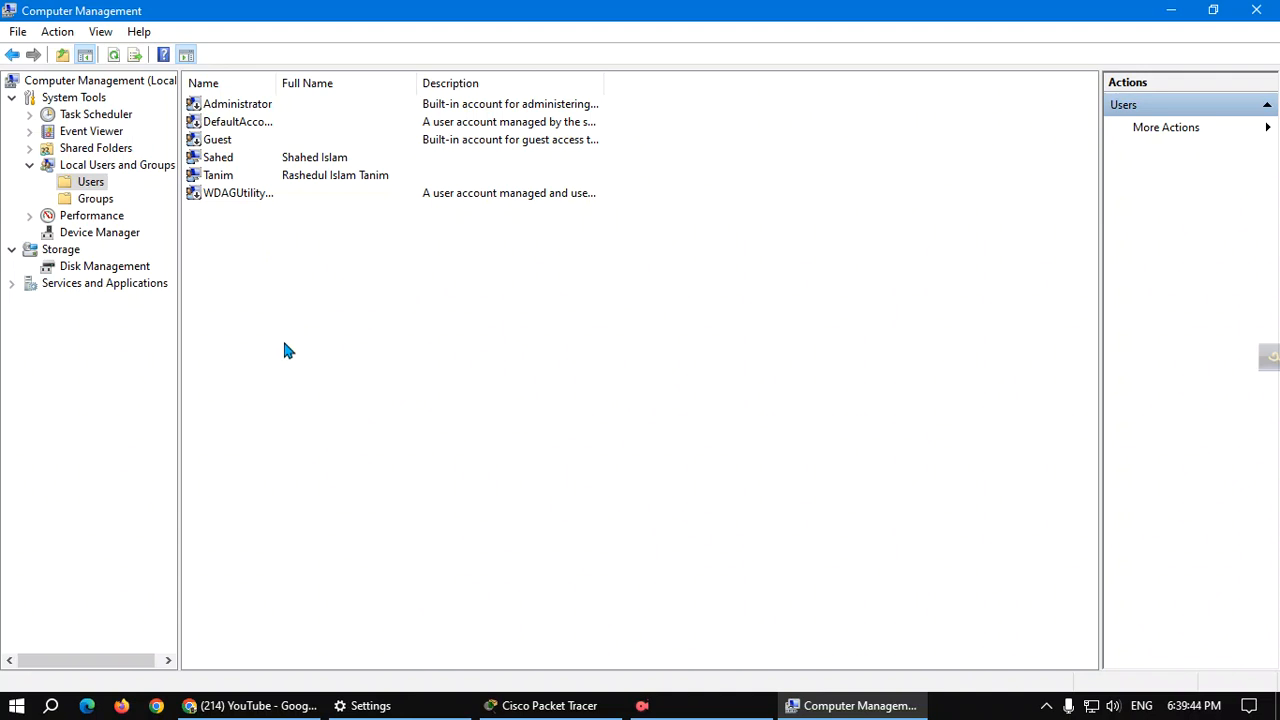
left_click(287, 160)
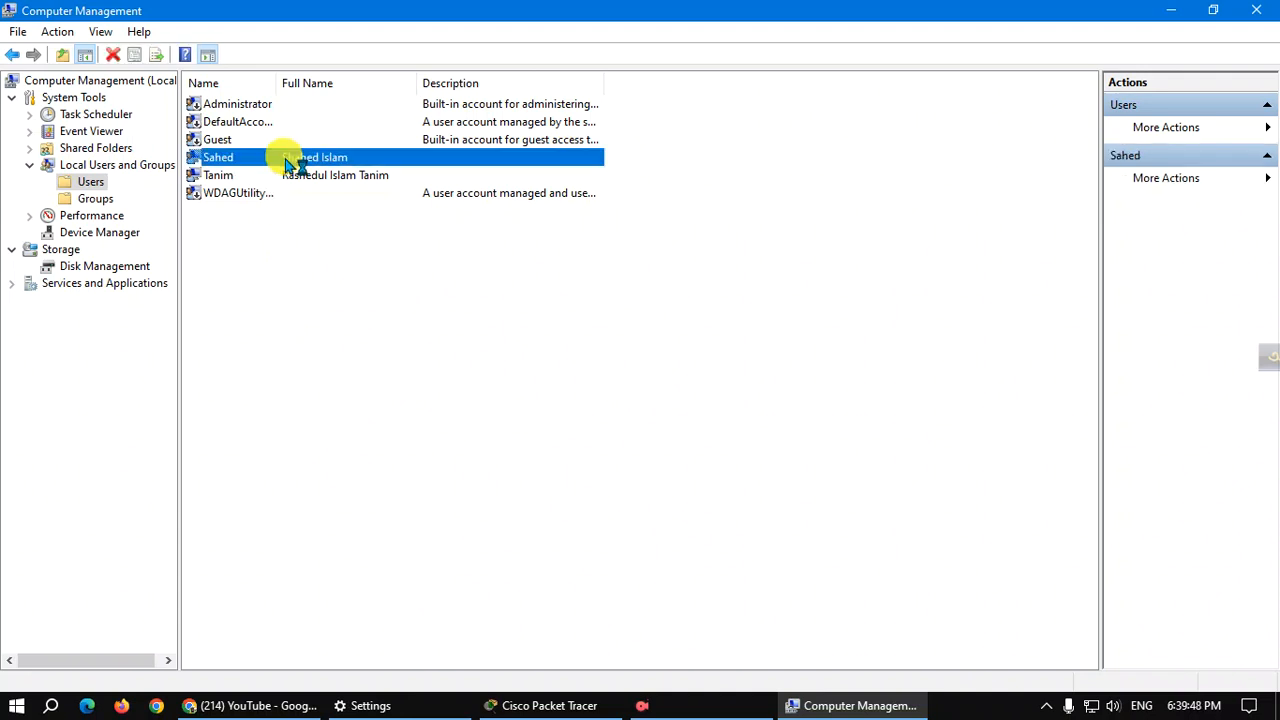
Show the Groups folder and bring up the groups list's context menu.
left_click(95, 199)
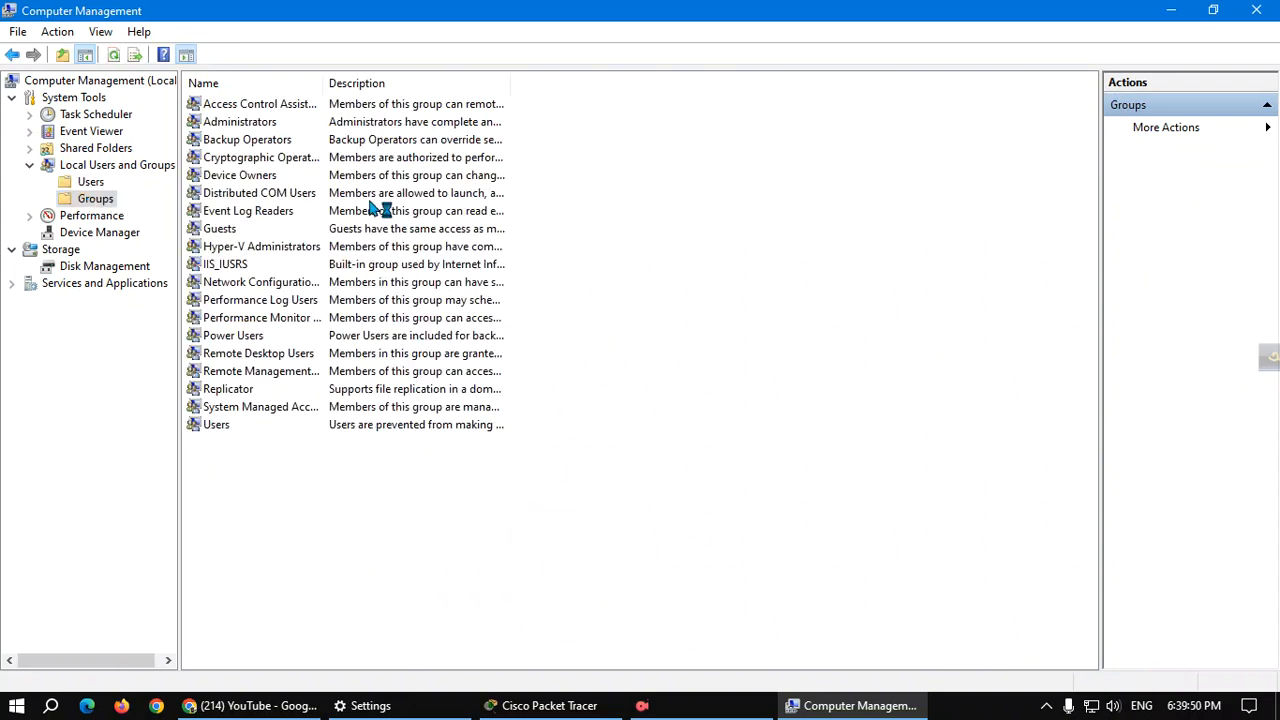
right_click(335, 480)
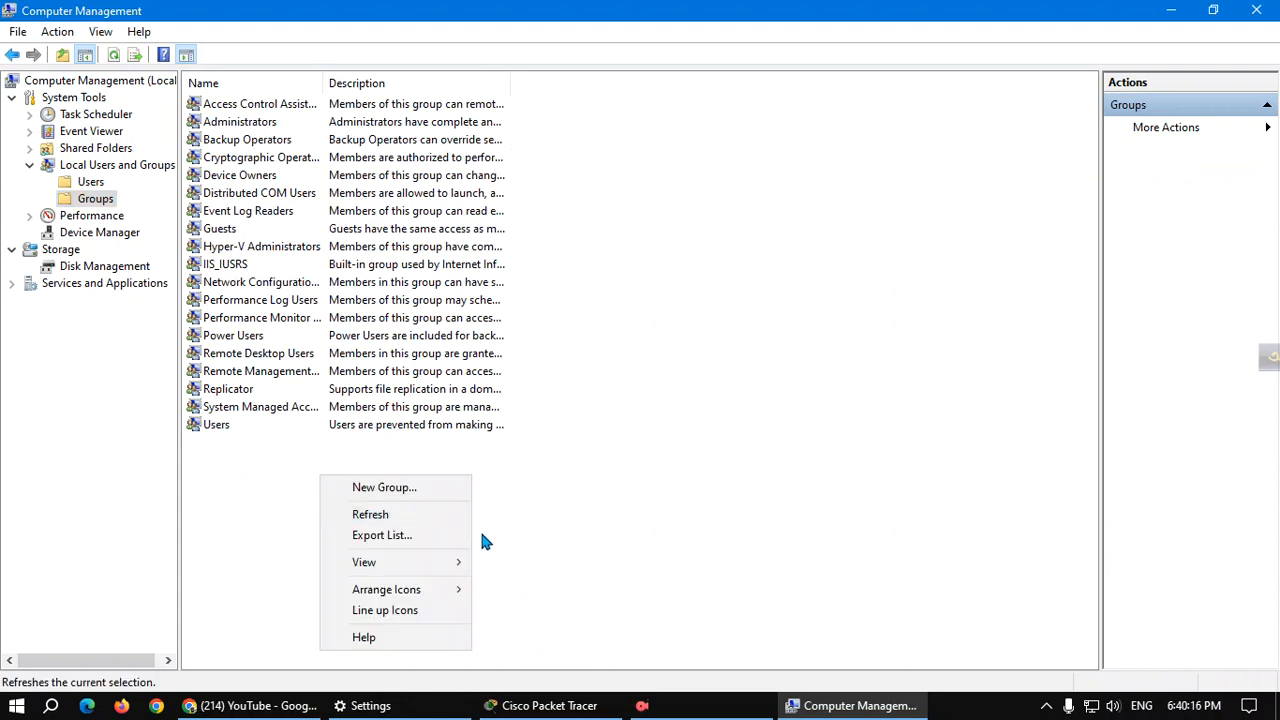
Begin a new group named Mangr, move its dialog right, and start adding members.
left_click(390, 490)
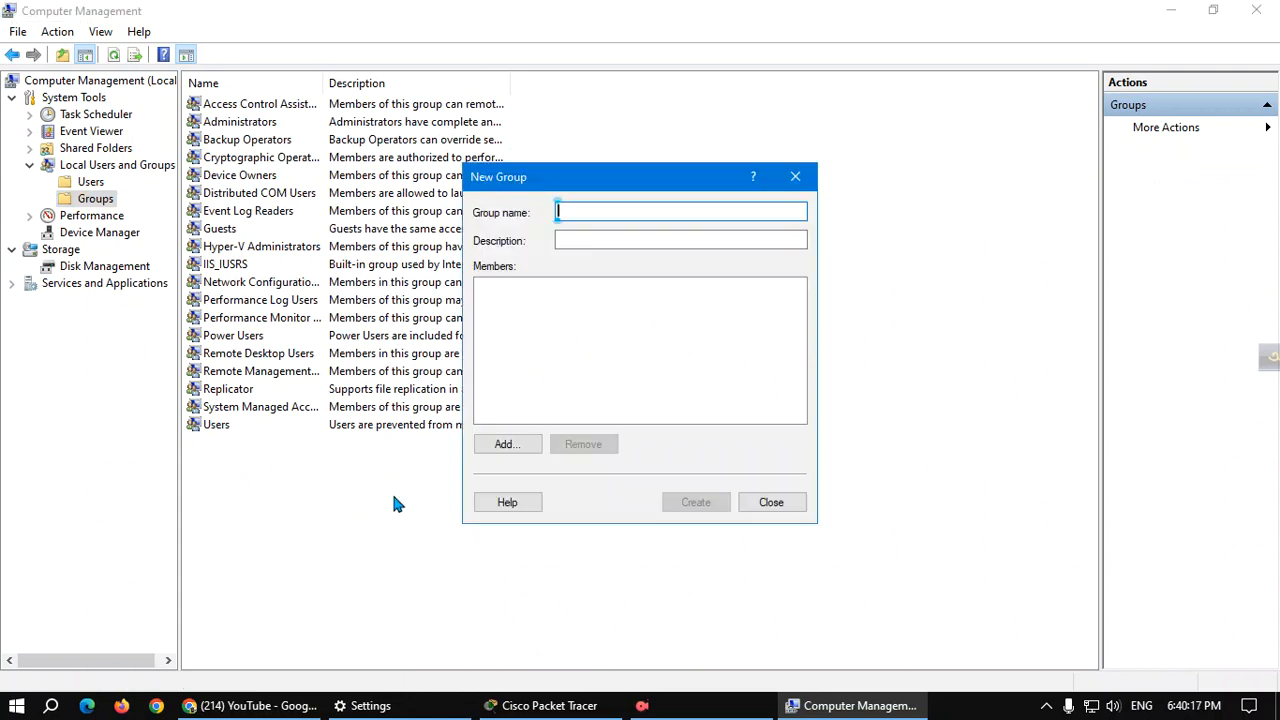
left_click(577, 207)
type("Man")
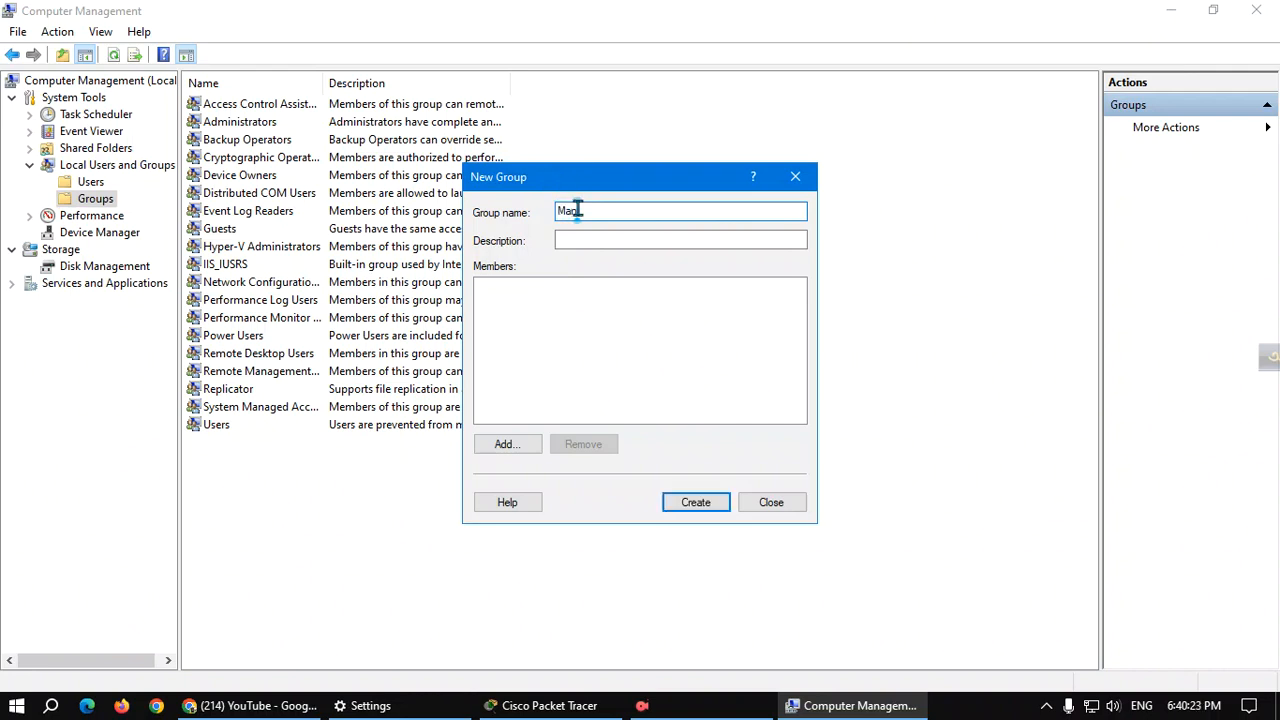
type("ag")
left_click(586, 238)
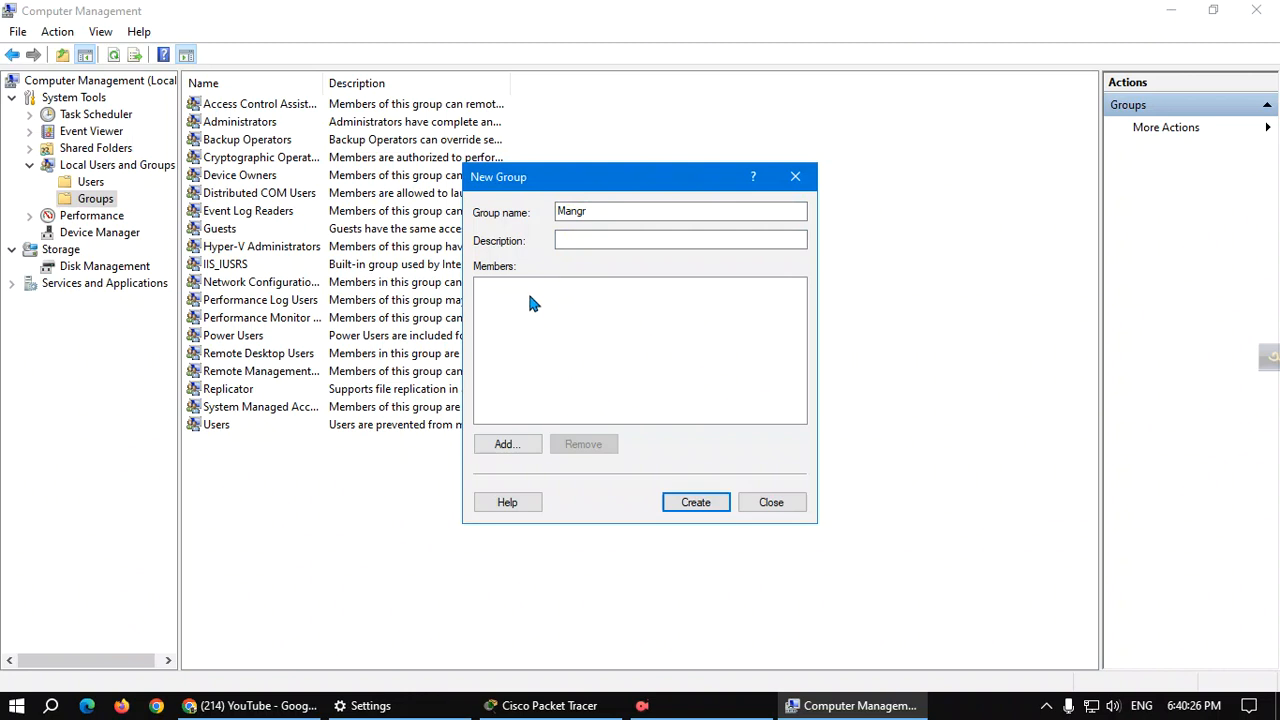
left_click_drag(606, 178, 776, 180)
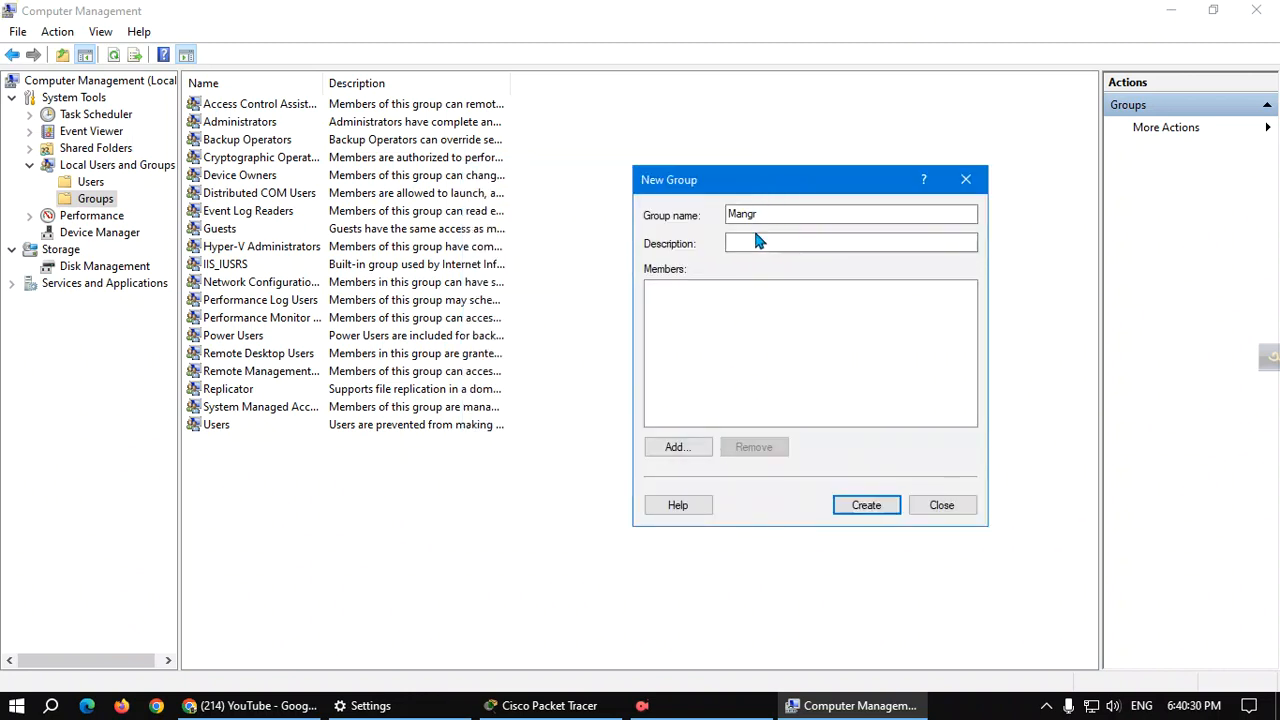
left_click(697, 450)
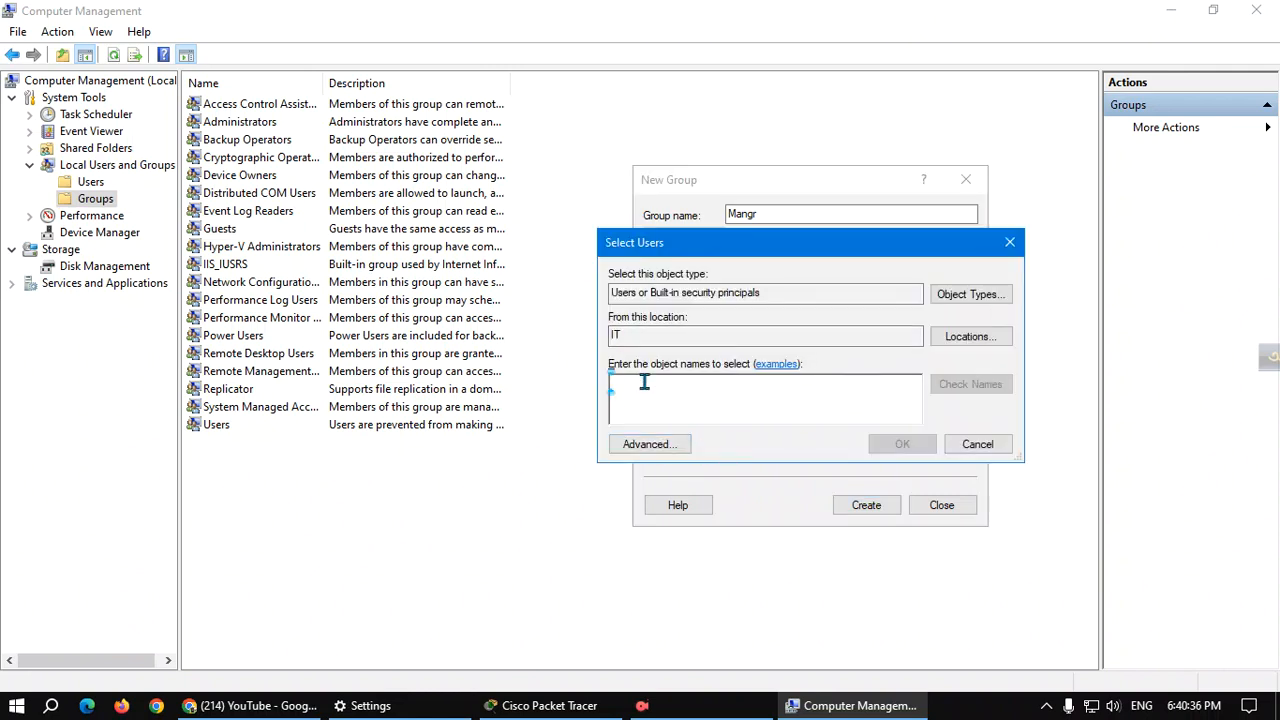
Add Tanim as a member of Mangr after verifying the name.
type("Tanim")
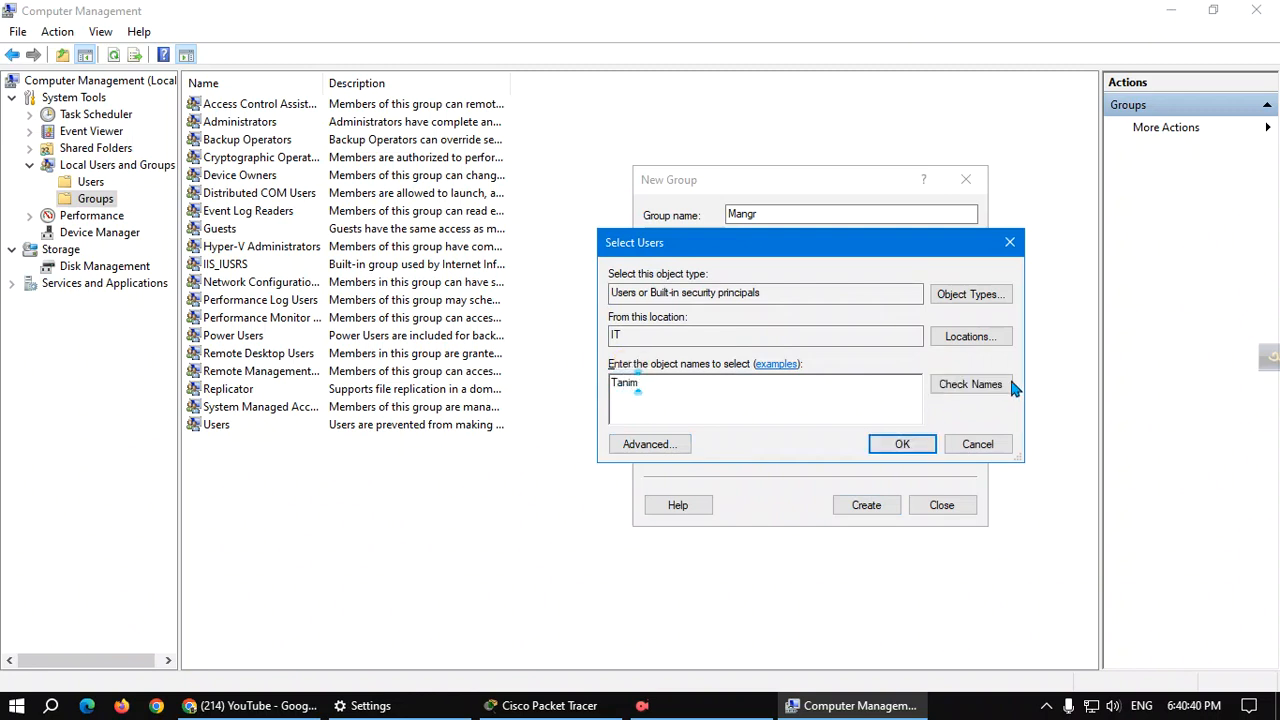
left_click(966, 390)
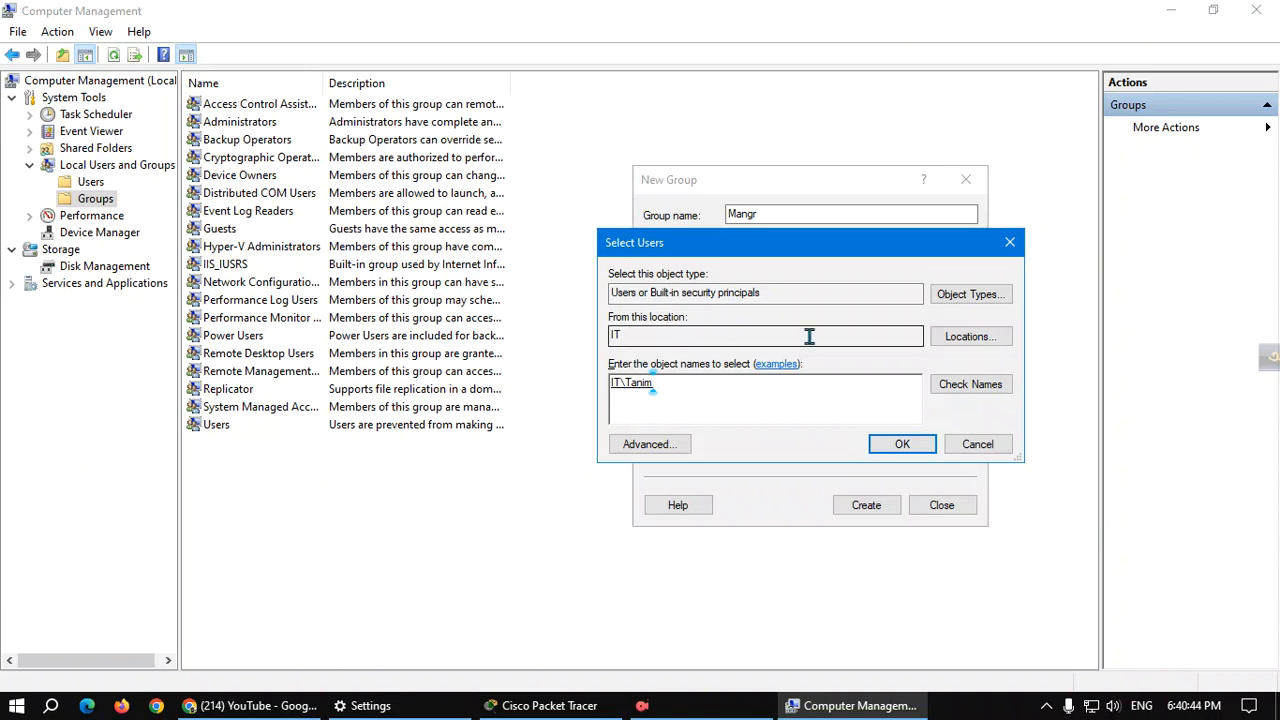
left_click(903, 446)
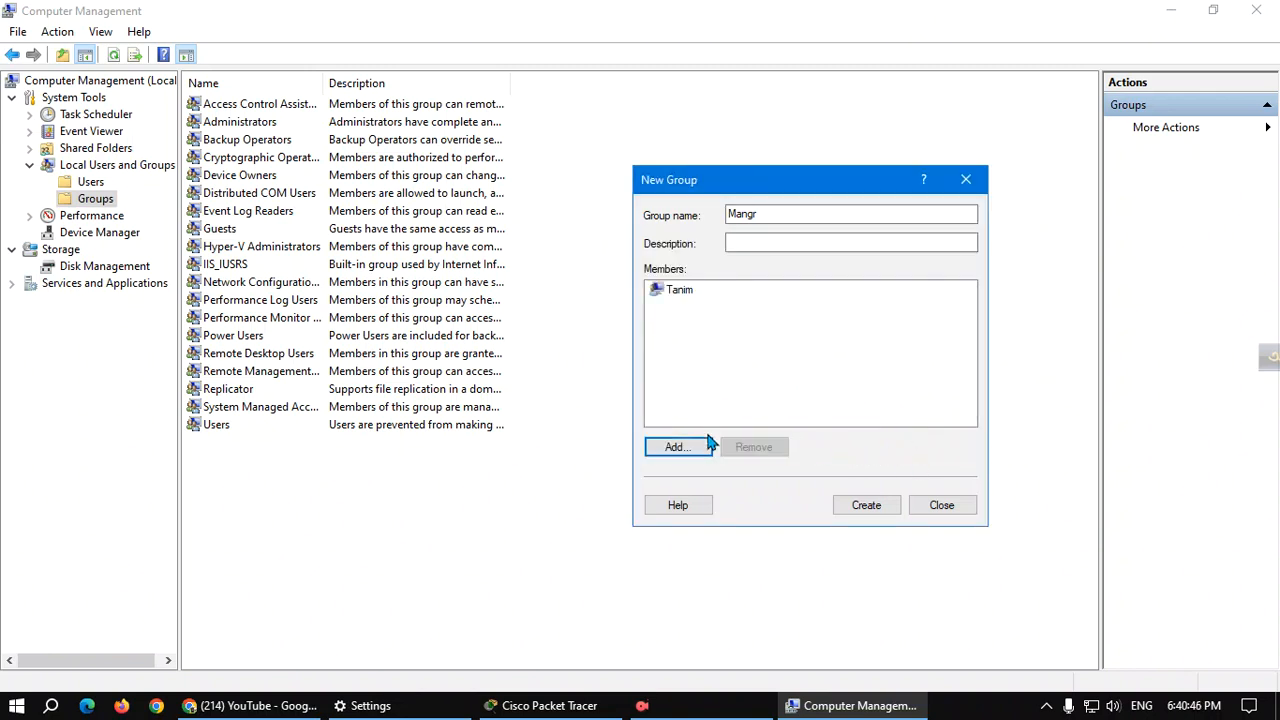
Try adding the second user as a member, which Check Names cannot find.
left_click(706, 440)
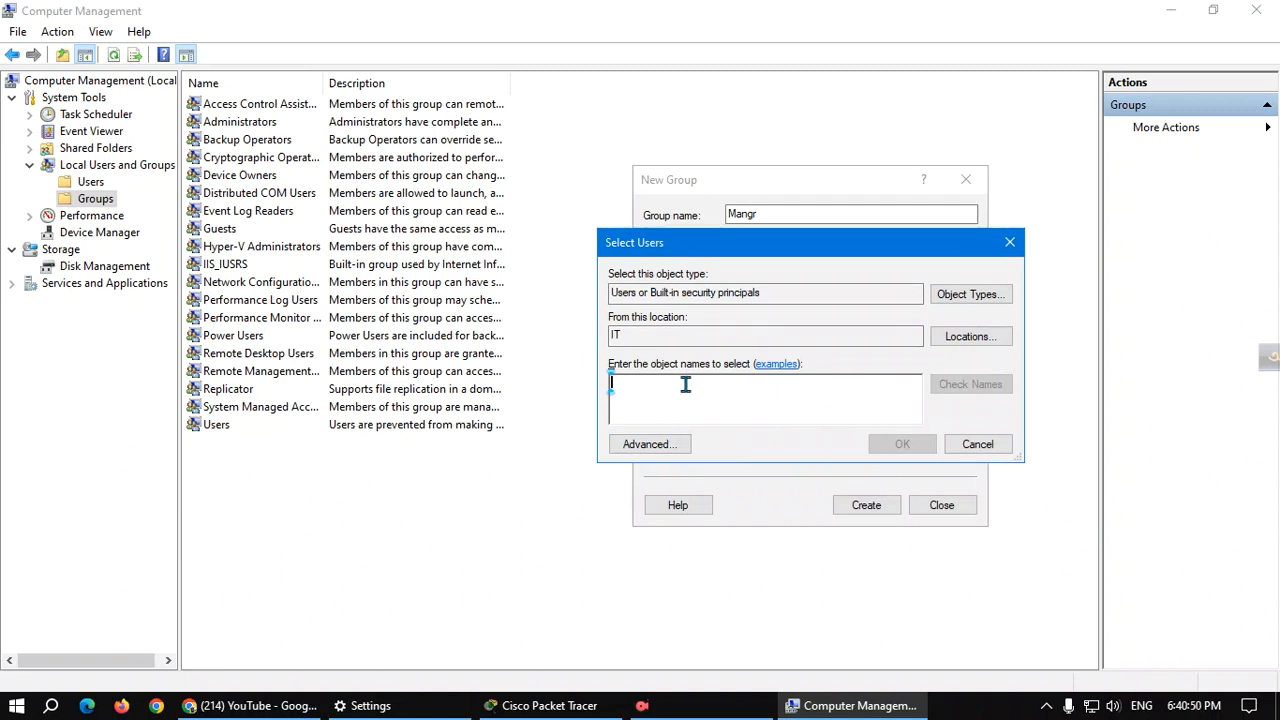
type("Shahde")
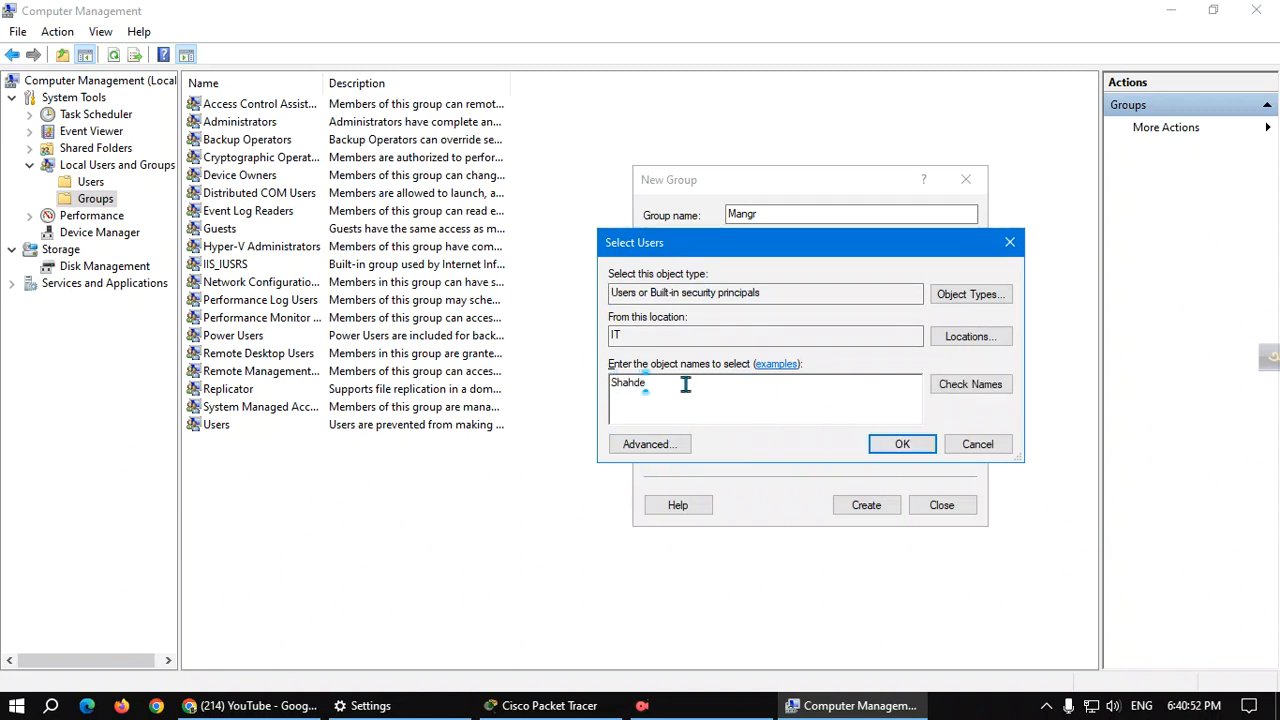
key("BackSpace")
key("BackSpace")
type("ed")
left_click(980, 389)
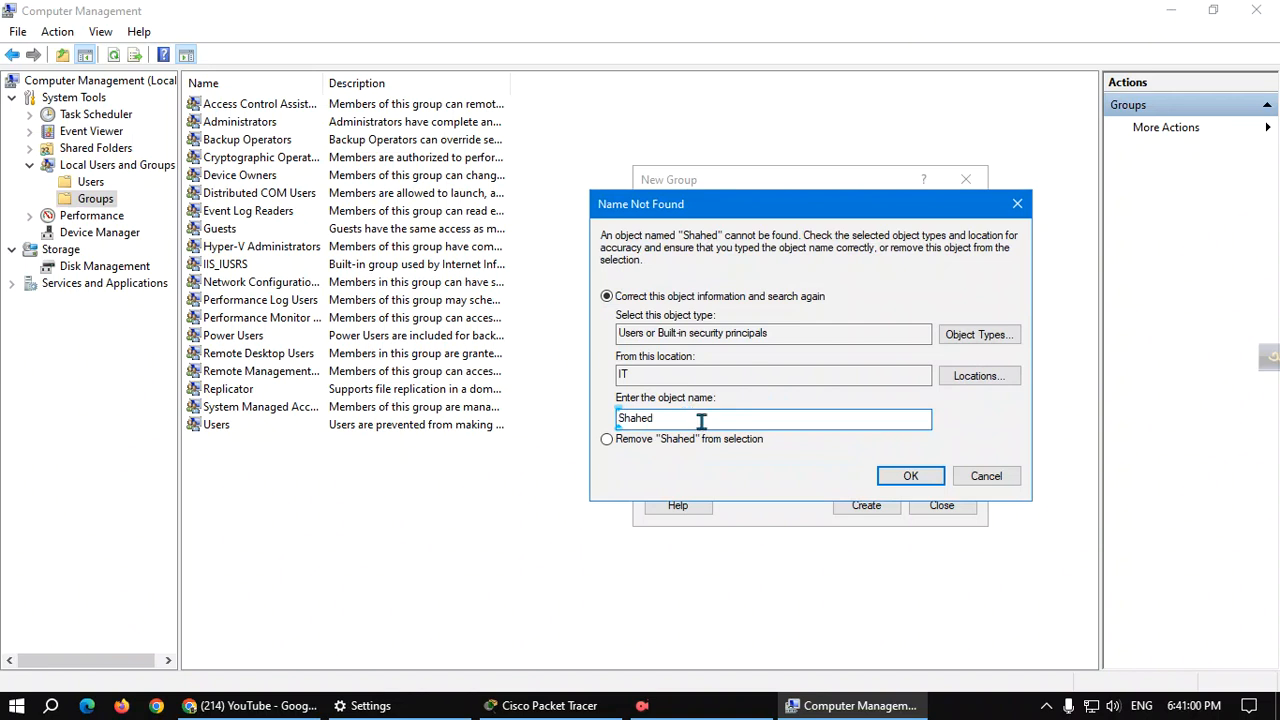
Correct the misspelled second user name and verify it against the local accounts.
left_click(918, 471)
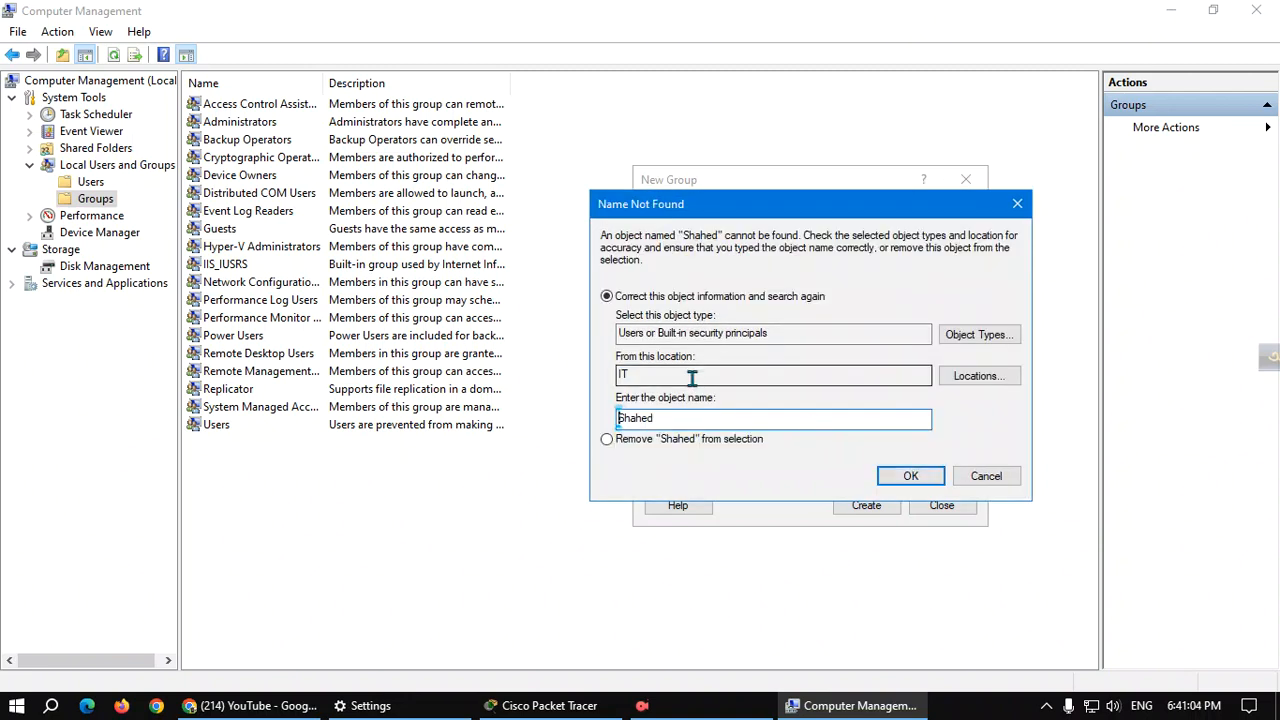
left_click(666, 416)
key("BackSpace")
key("BackSpace")
key("BackSpace")
key("BackSpace")
key("BackSpace")
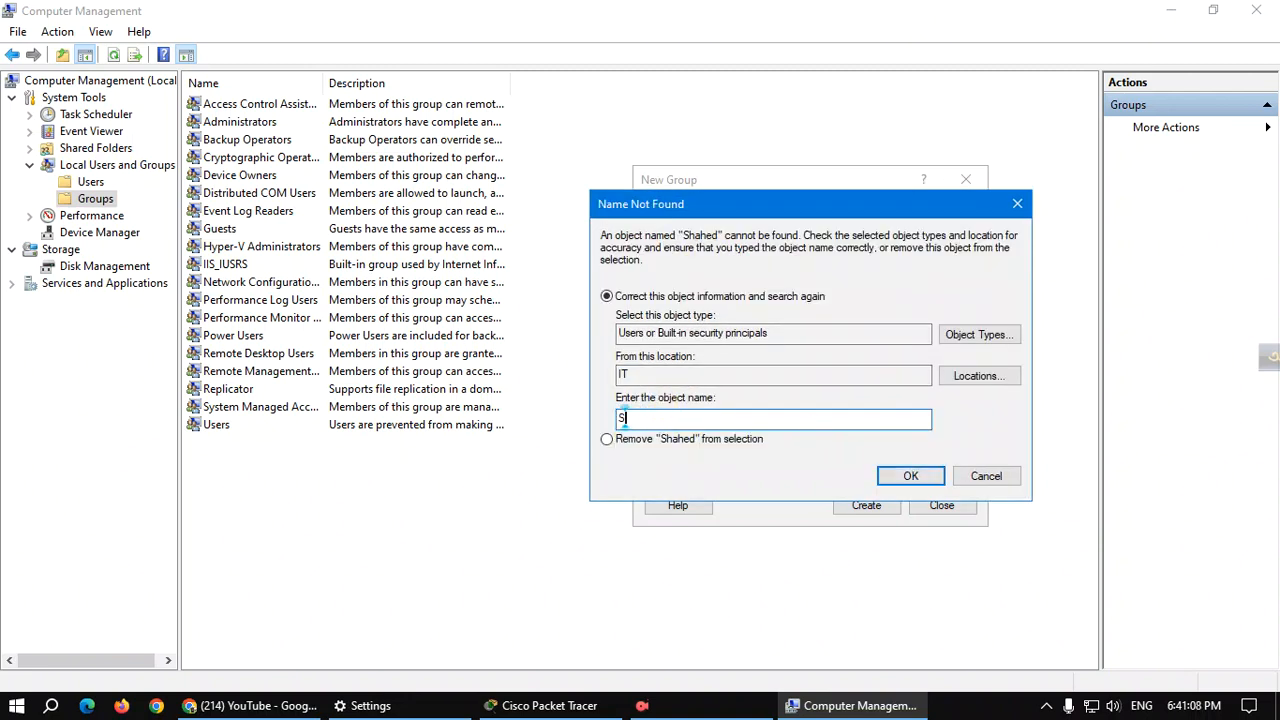
type("ahed")
left_click(983, 477)
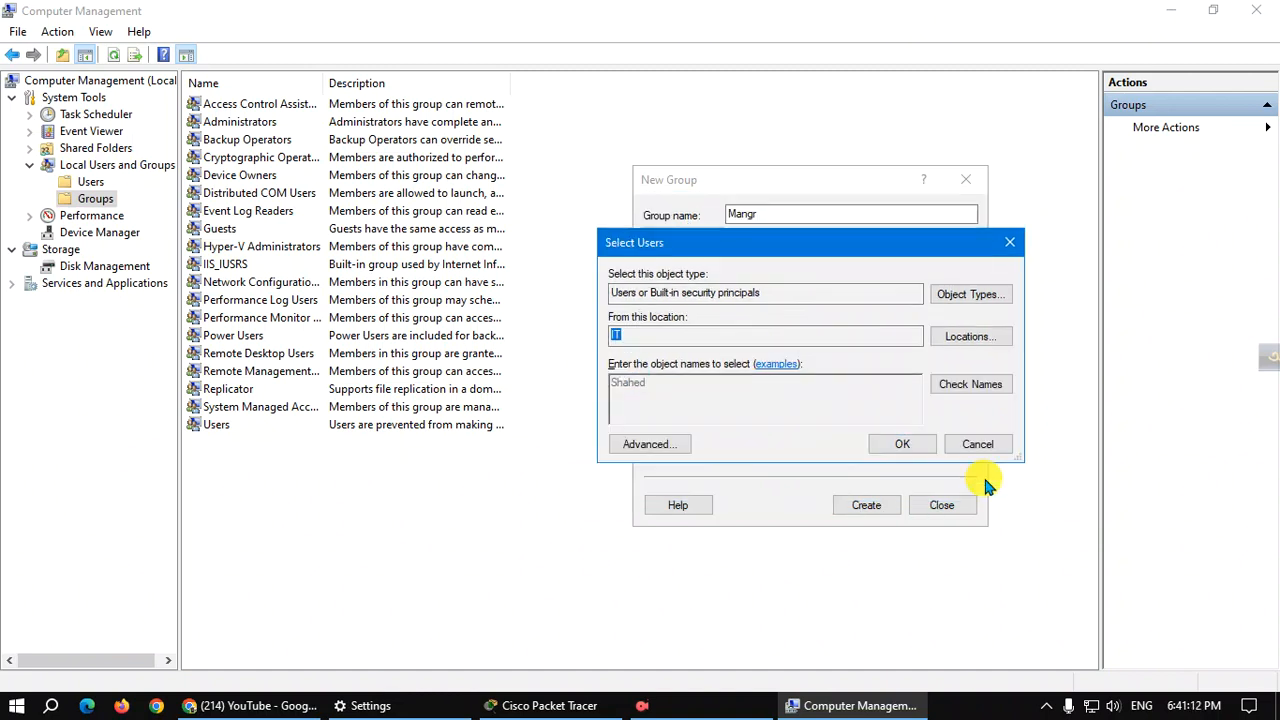
key("BackSpace")
key("BackSpace")
key("BackSpace")
key("BackSpace")
key("BackSpace")
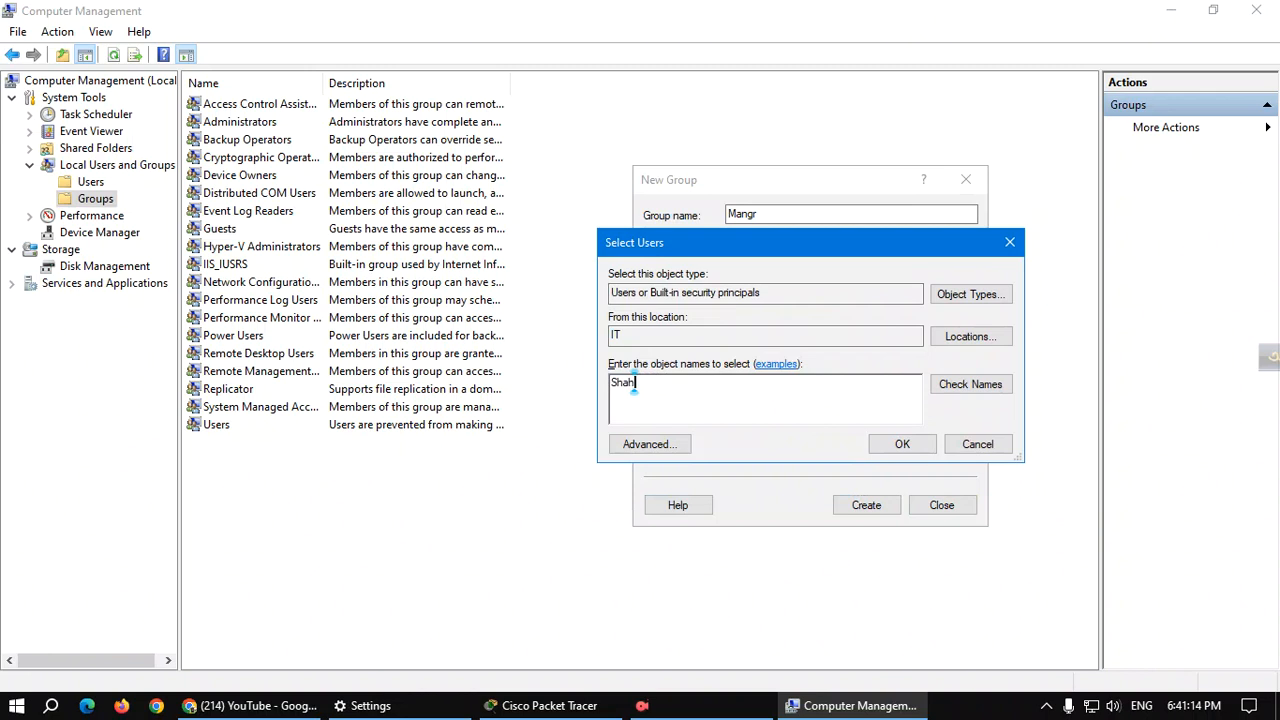
type("ahed")
left_click(970, 384)
Confirm the members, create the Mangr group, and close the New Group window.
left_click(655, 444)
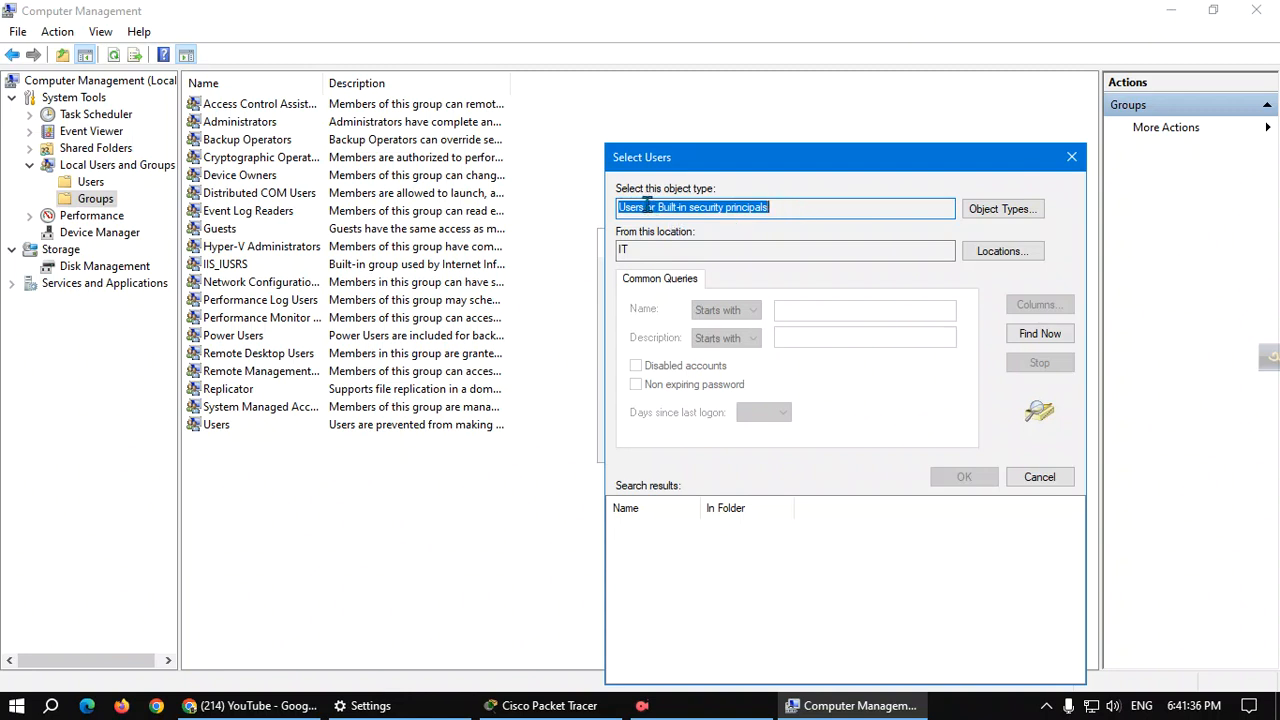
left_click(1071, 157)
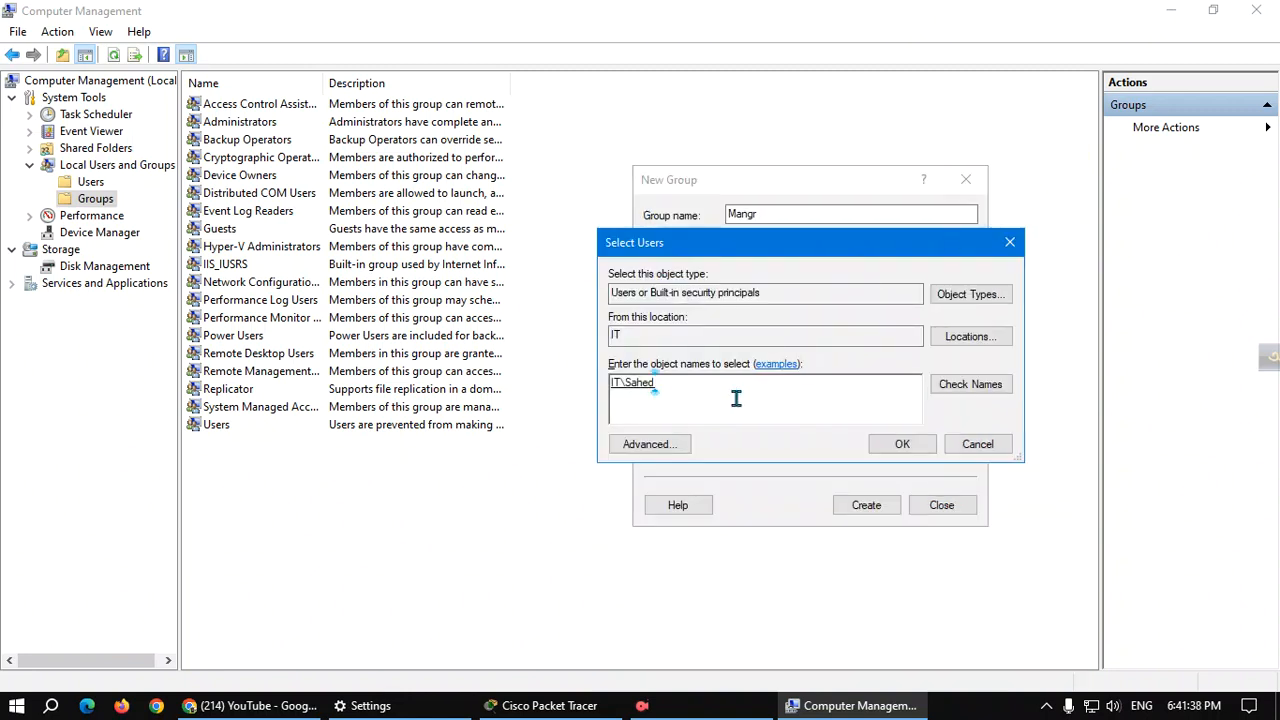
left_click(906, 447)
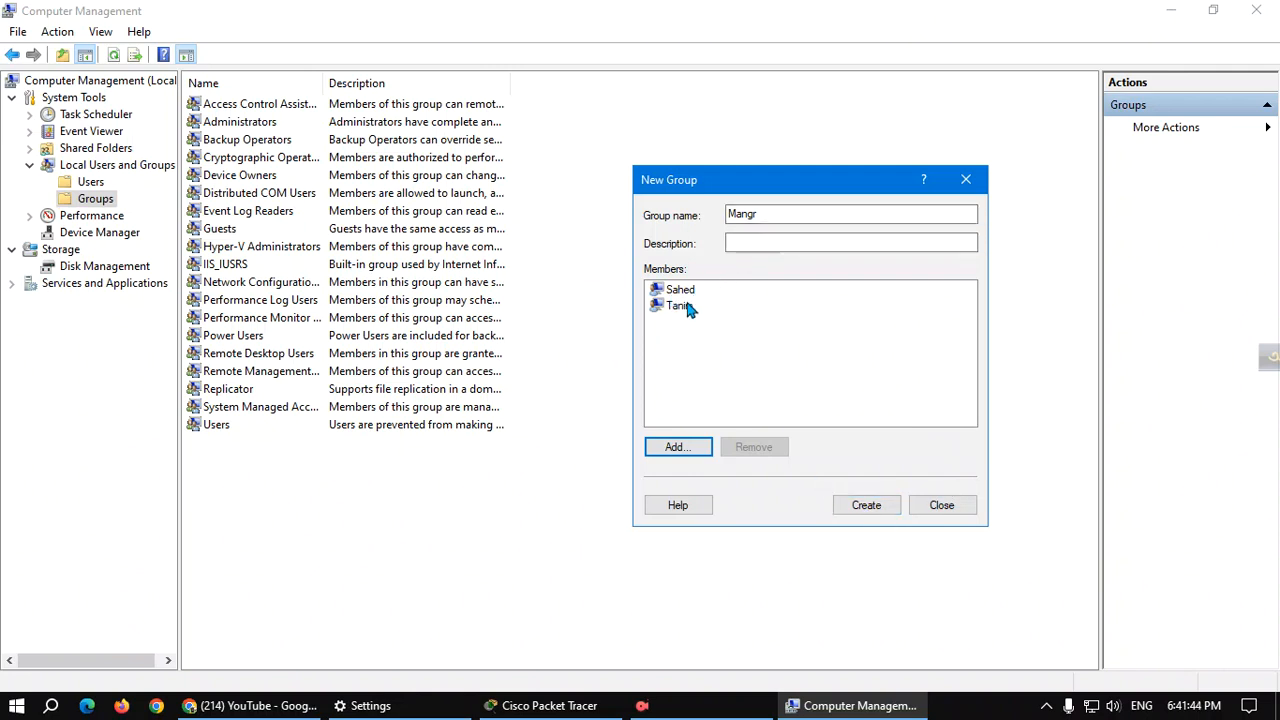
left_click(866, 505)
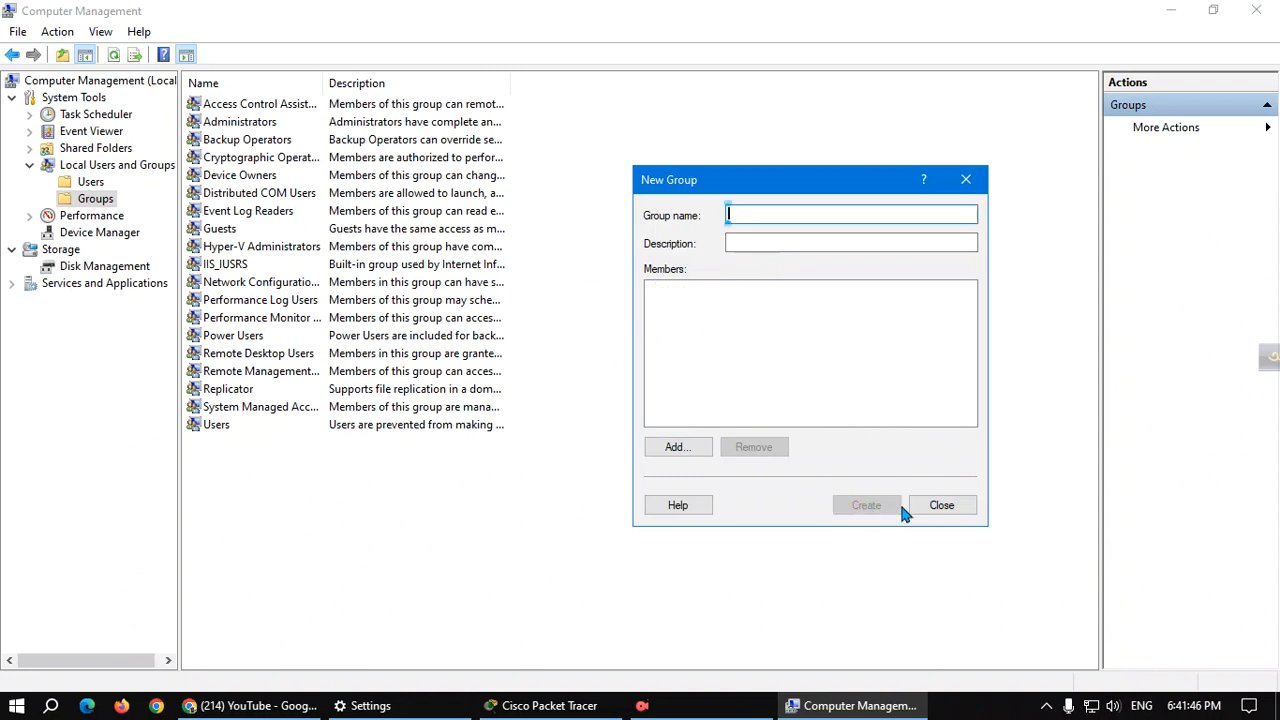
left_click(965, 181)
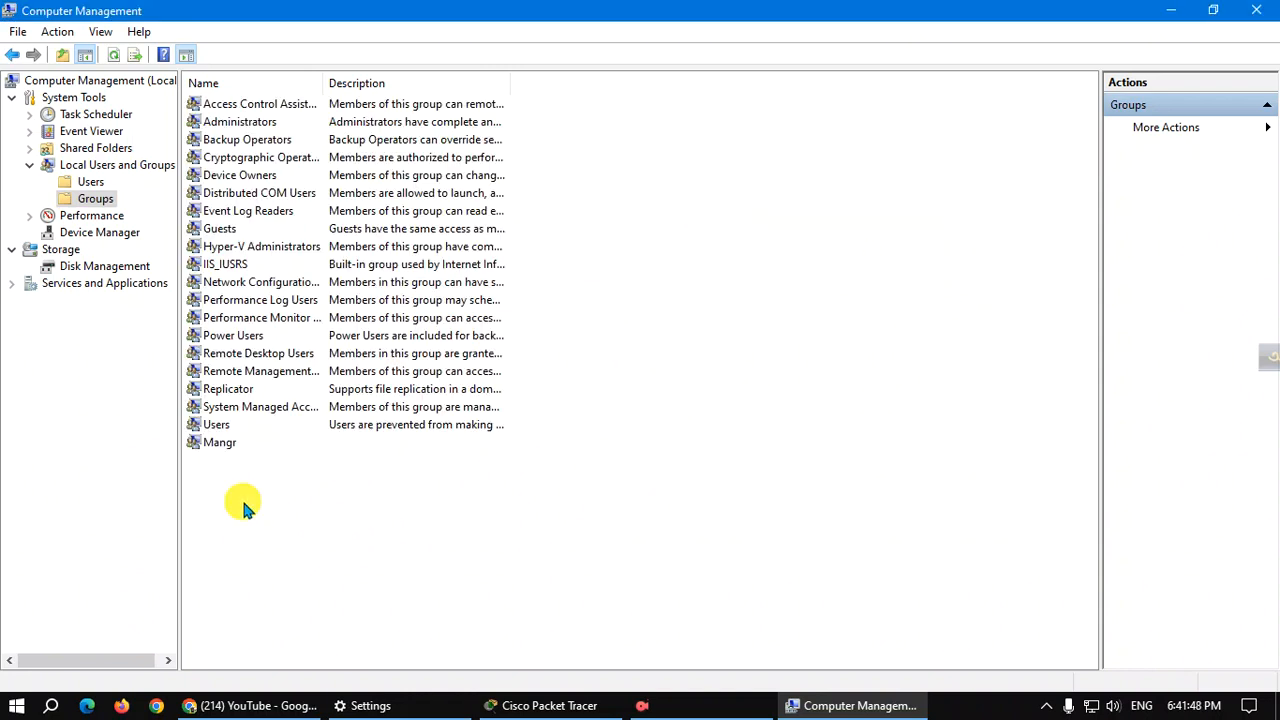
left_click(237, 450)
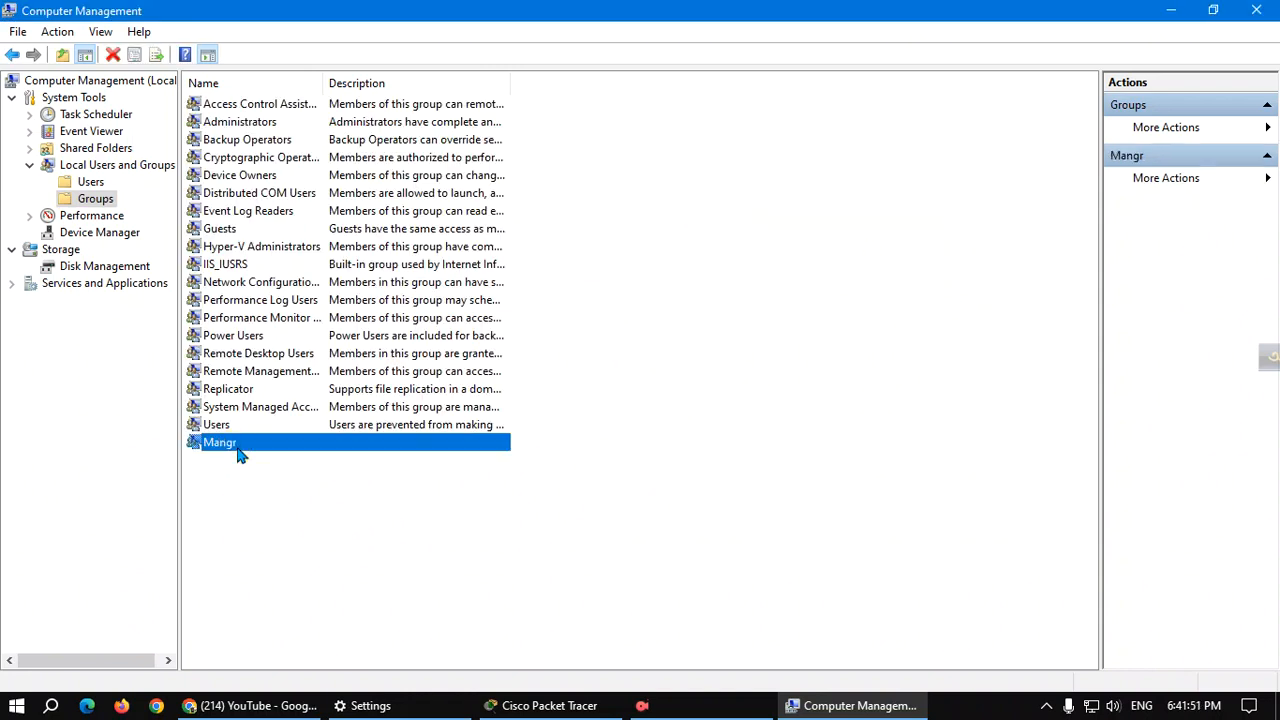
right_click(268, 122)
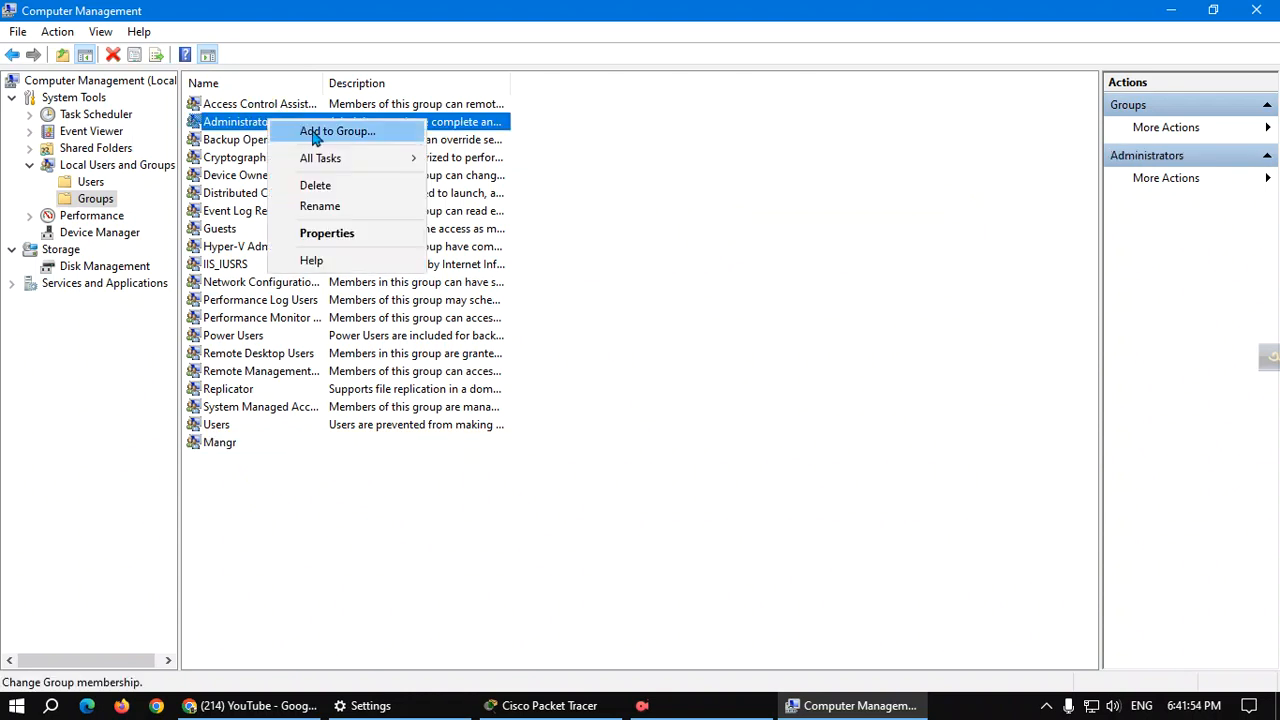
left_click(316, 133)
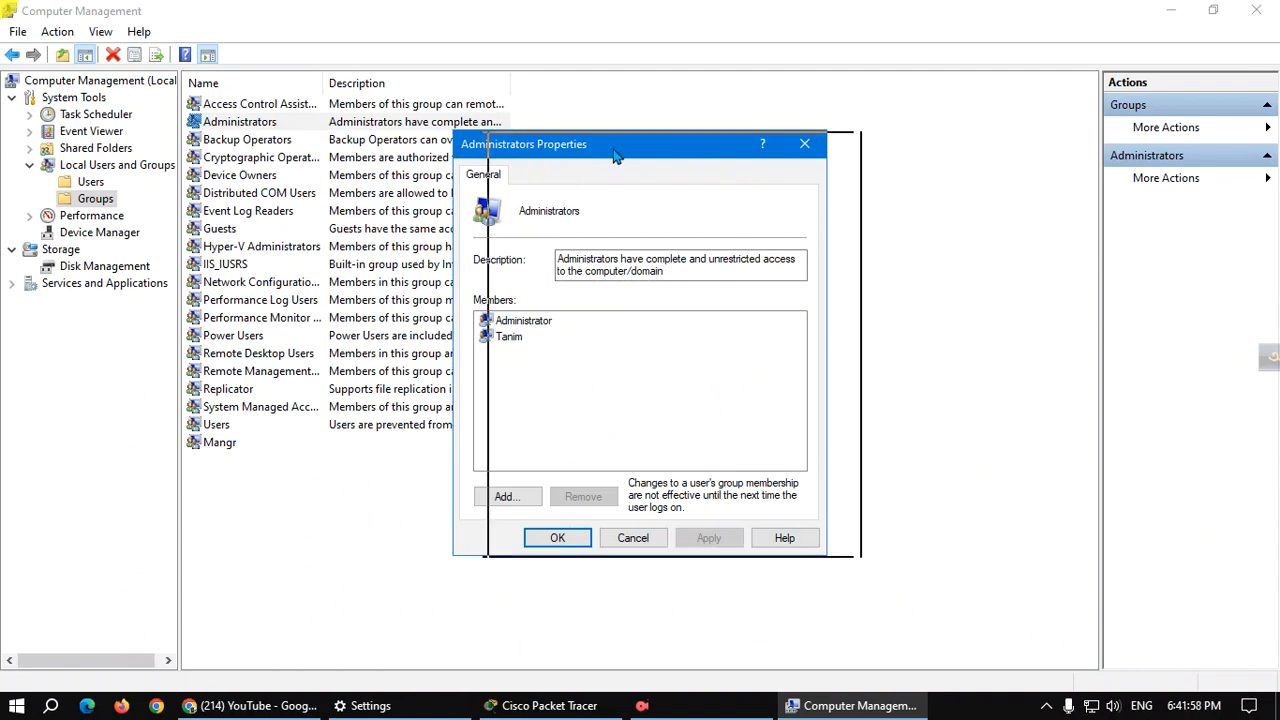
left_click_drag(577, 163, 768, 155)
left_click(702, 490)
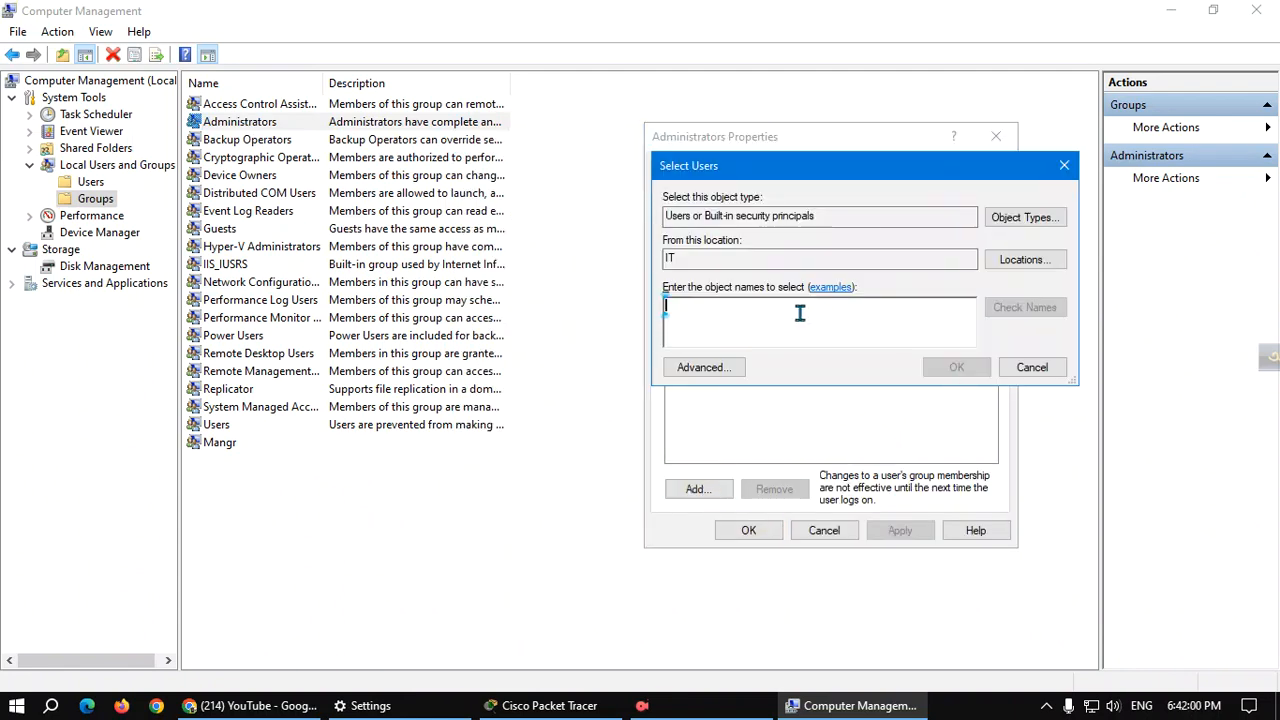
type("mngr")
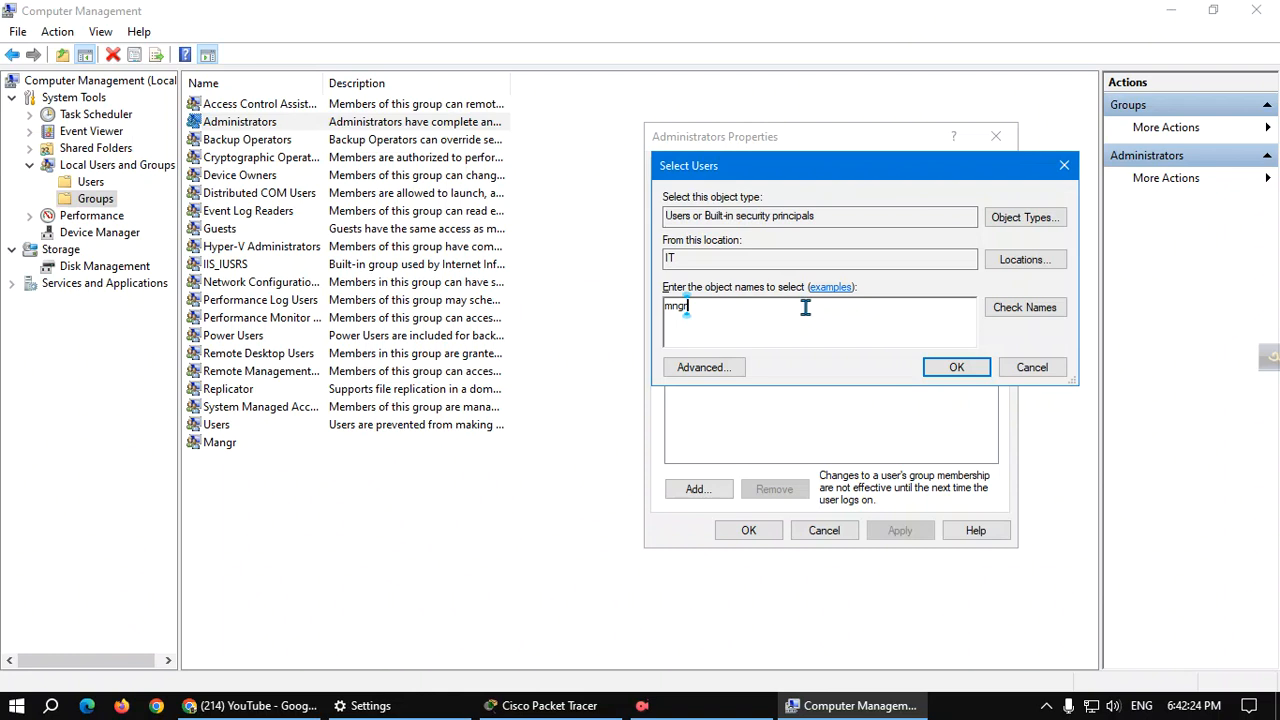
left_click(1028, 309)
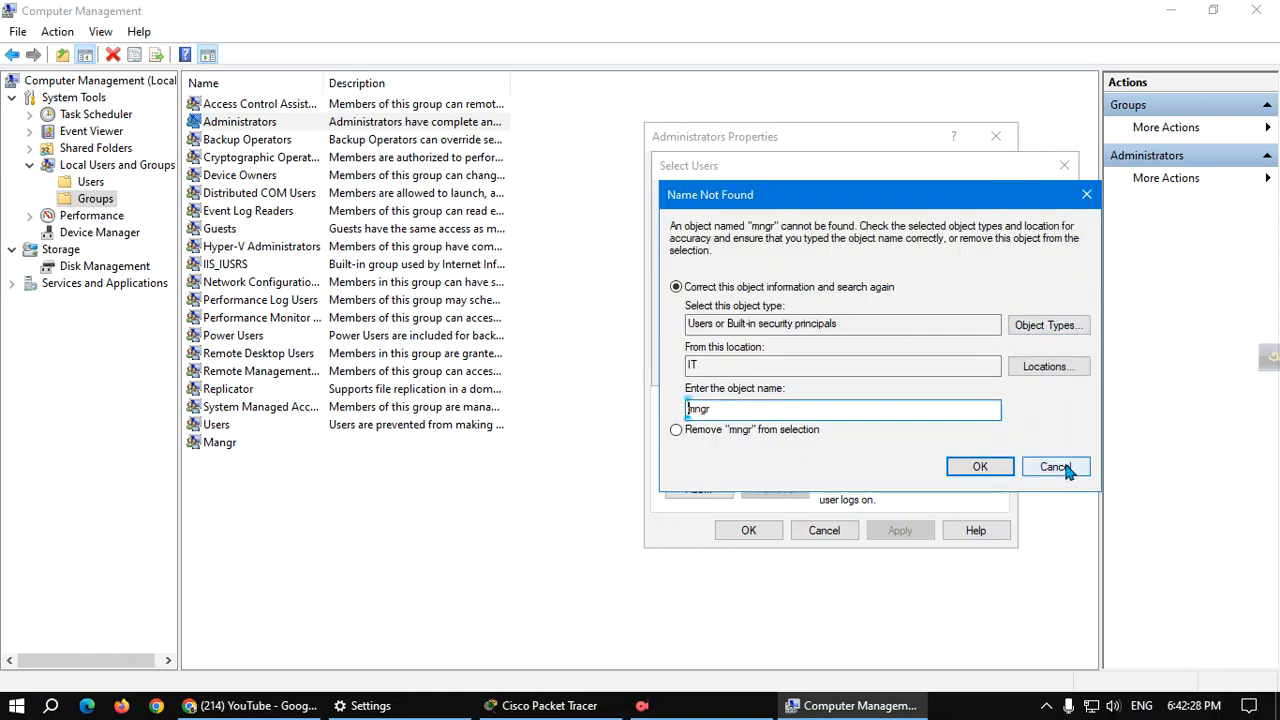
left_click(1064, 467)
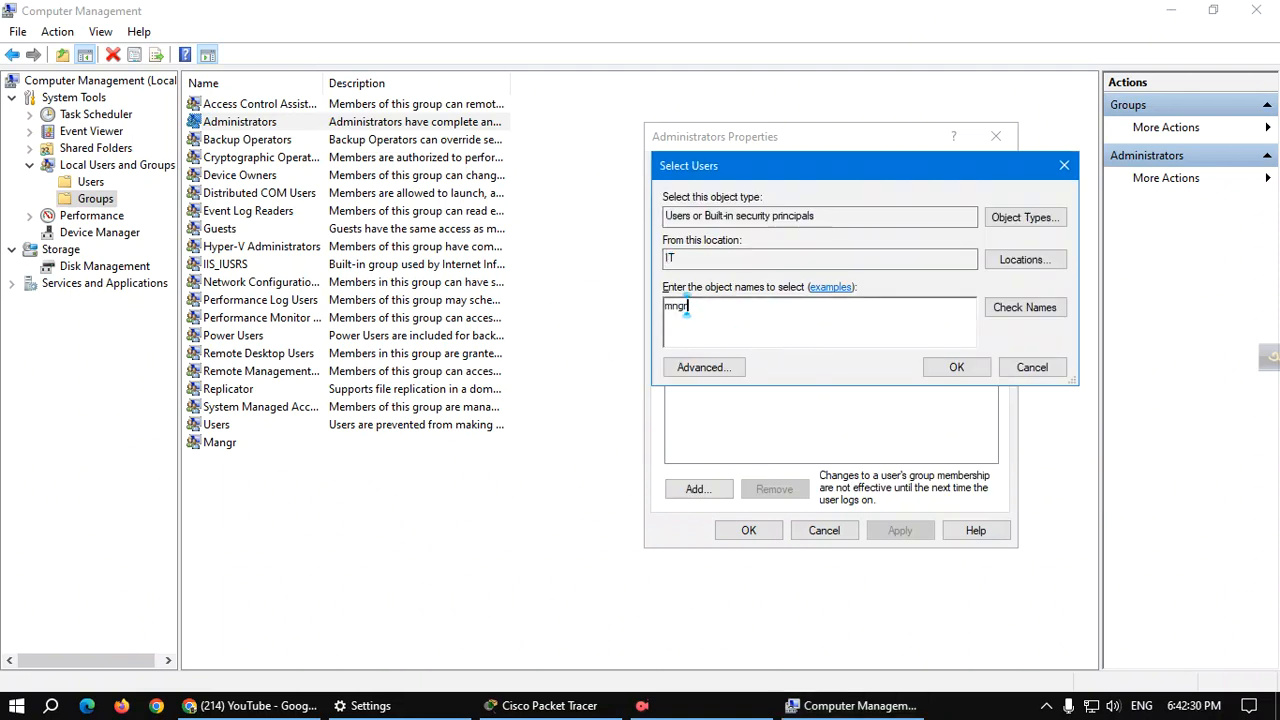
key("BackSpace")
key("BackSpace")
key("BackSpace")
key("BackSpace")
type("mangr")
left_click(1036, 309)
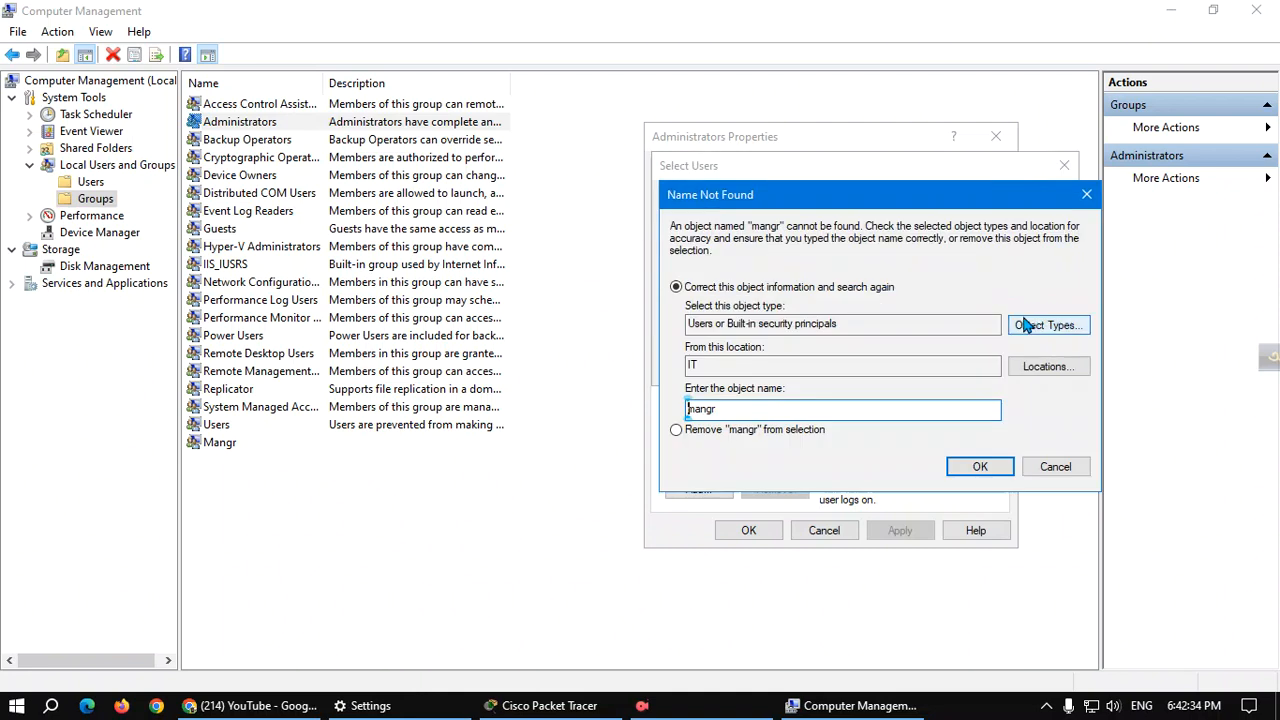
left_click(1061, 468)
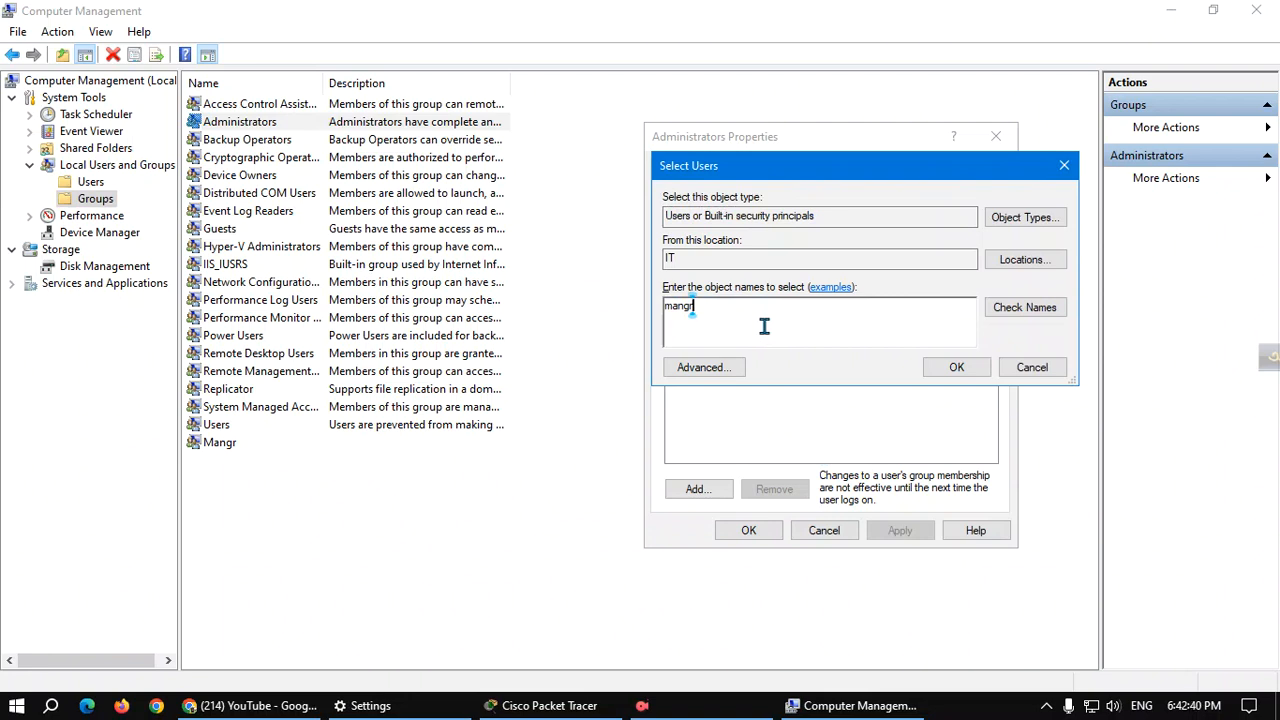
key("BackSpace")
key("BackSpace")
key("BackSpace")
key("BackSpace")
key("BackSpace")
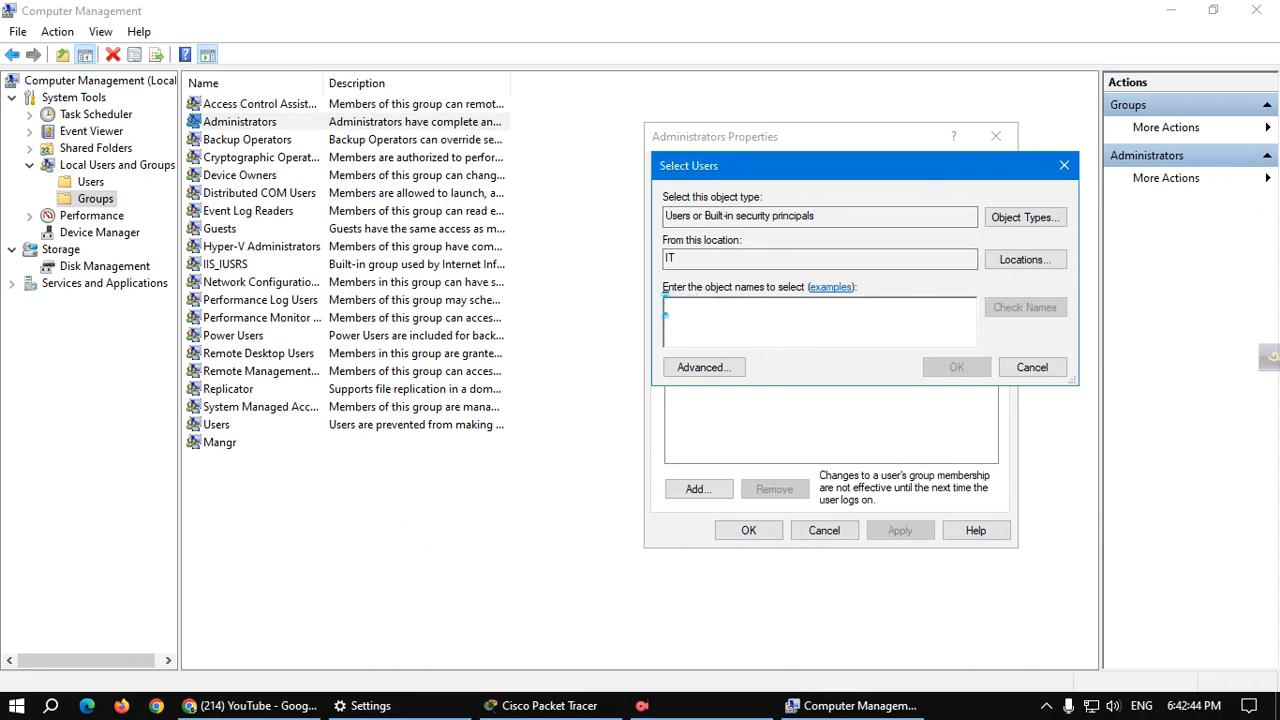
left_click(1063, 166)
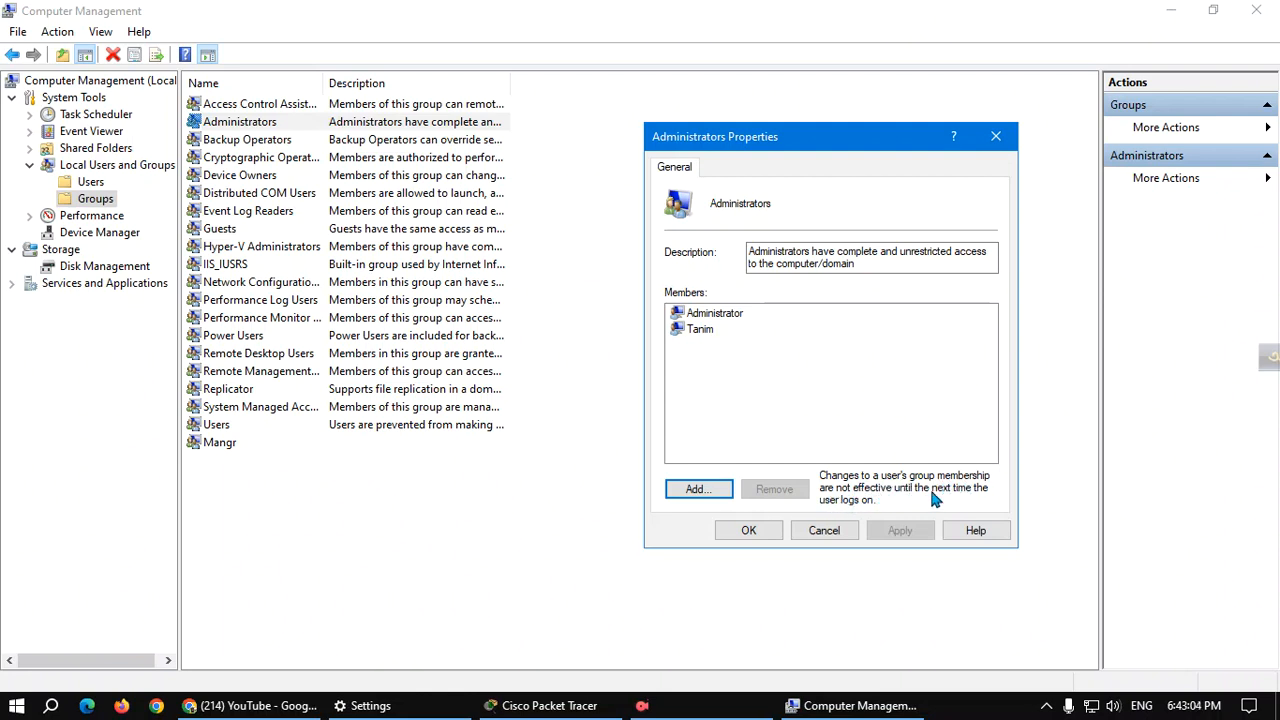
left_click(705, 490)
left_click(712, 316)
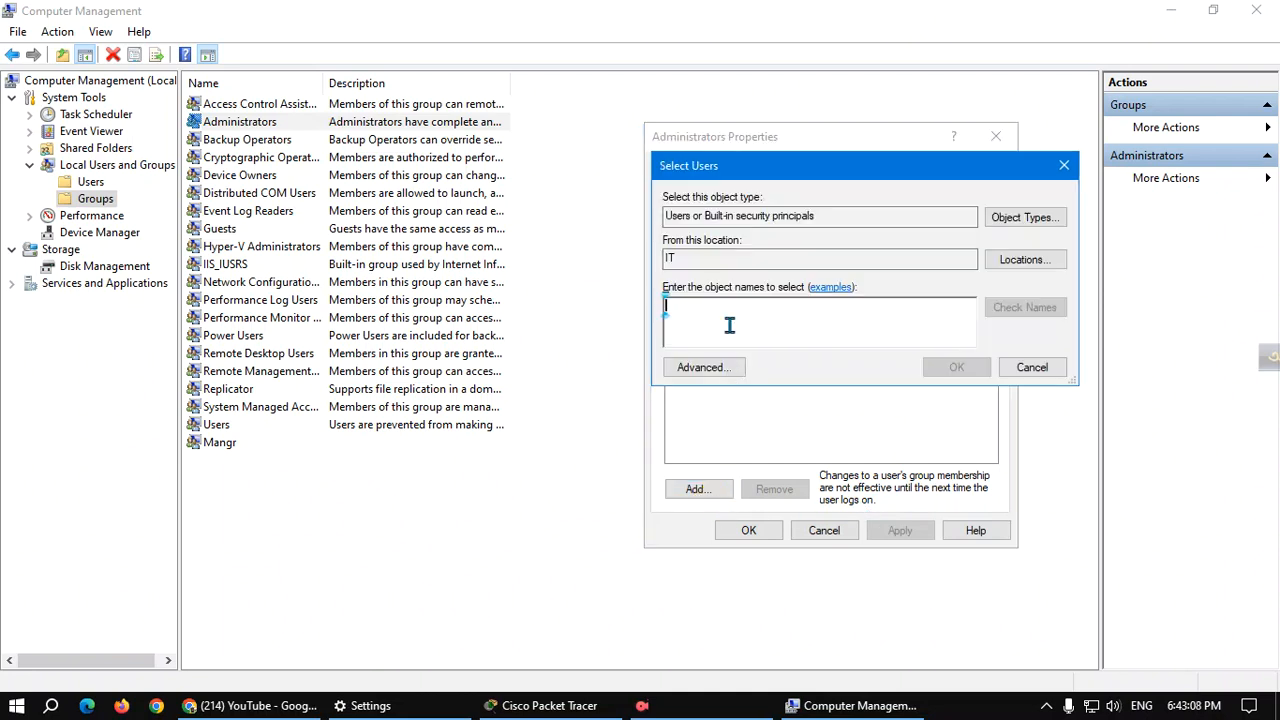
type("Man")
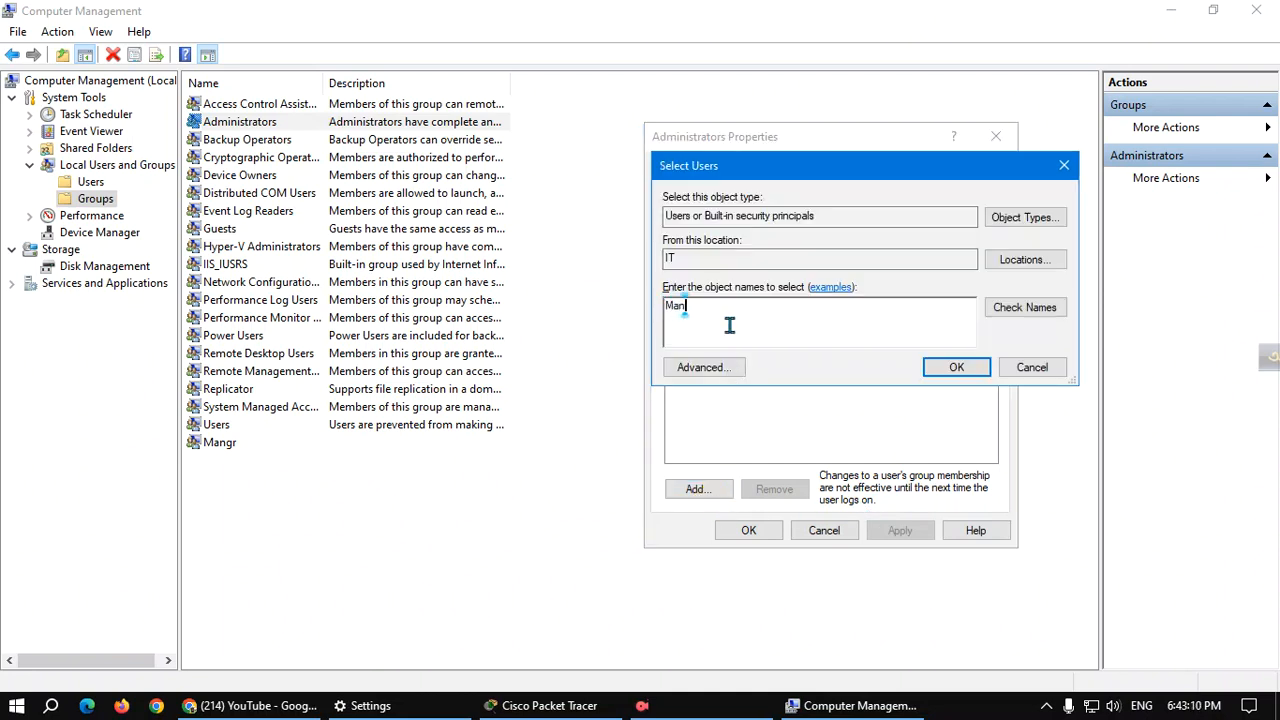
type("gr")
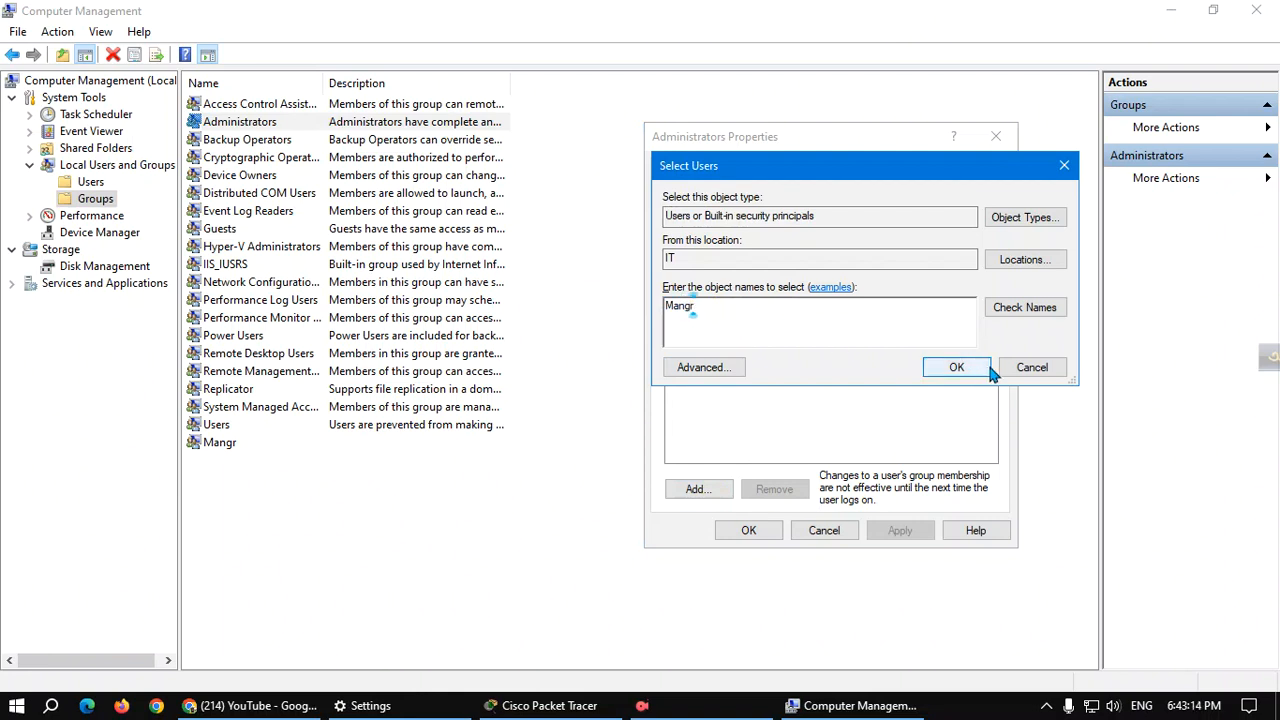
left_click(954, 367)
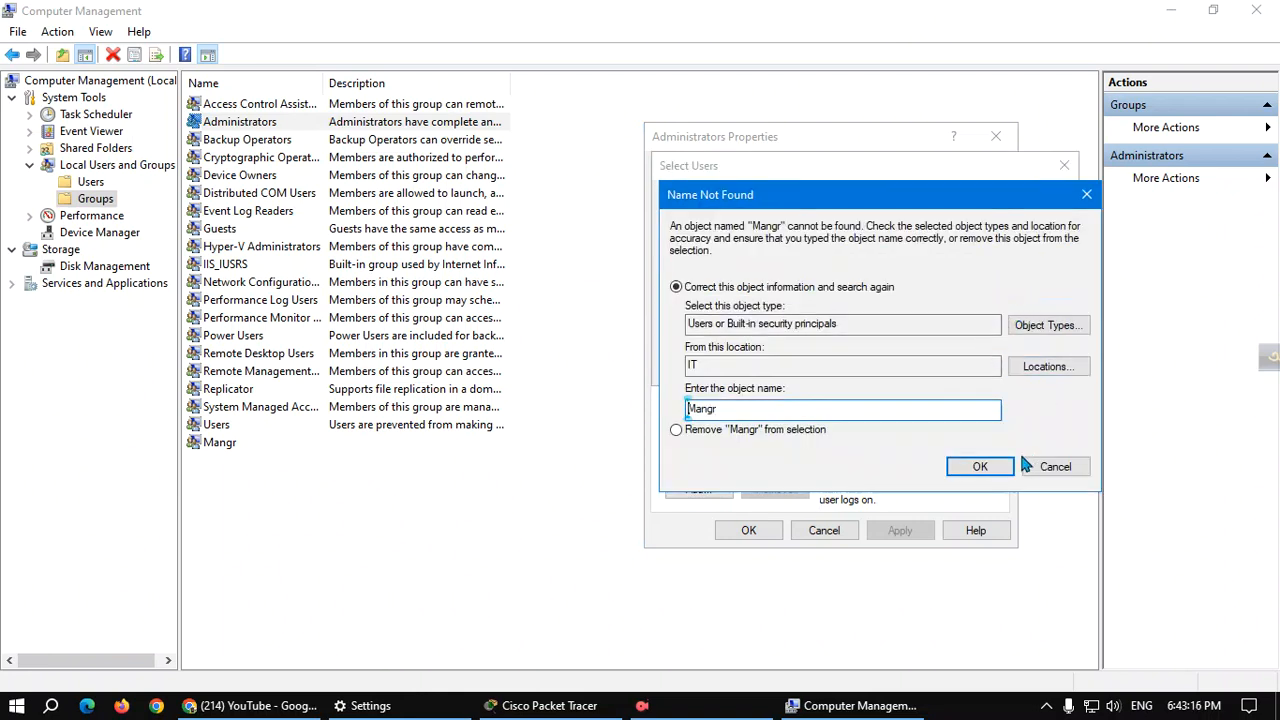
left_click(1052, 470)
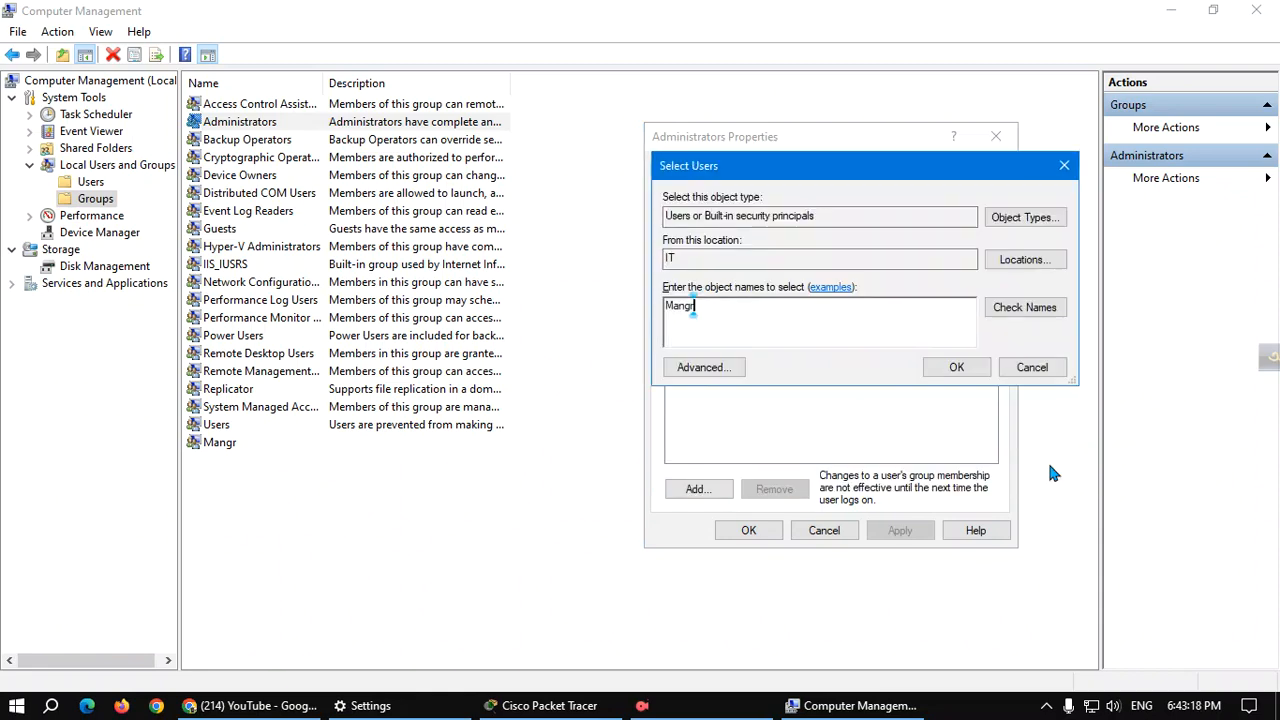
left_click(1033, 367)
left_click(996, 136)
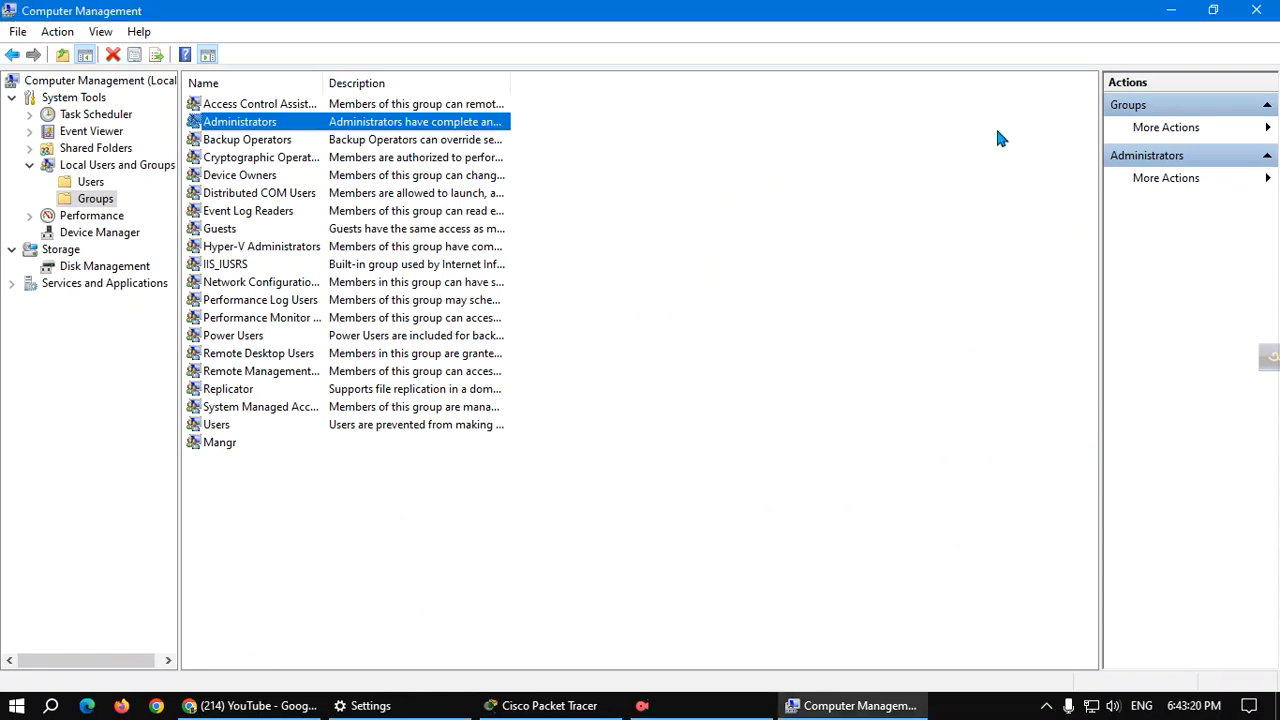
Select the Users and Mangr groups, then open Administrator's properties from the Users list.
left_click(420, 507)
left_click(264, 428)
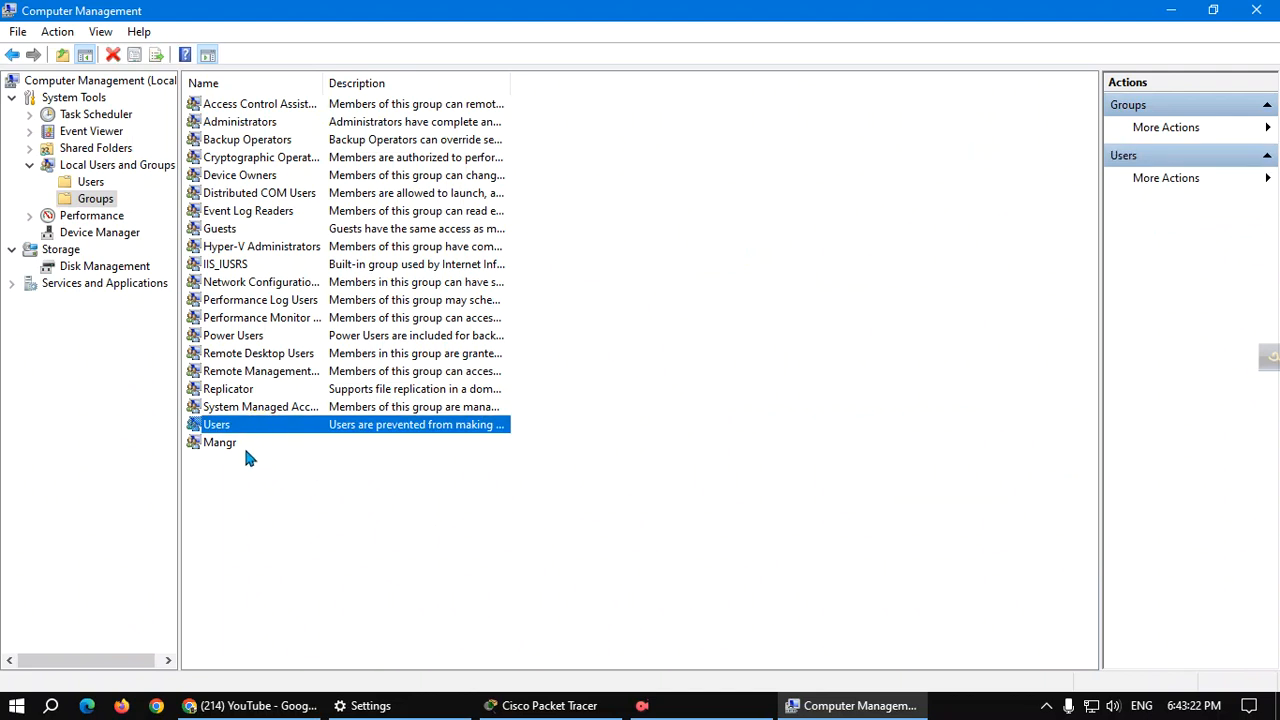
left_click(245, 446)
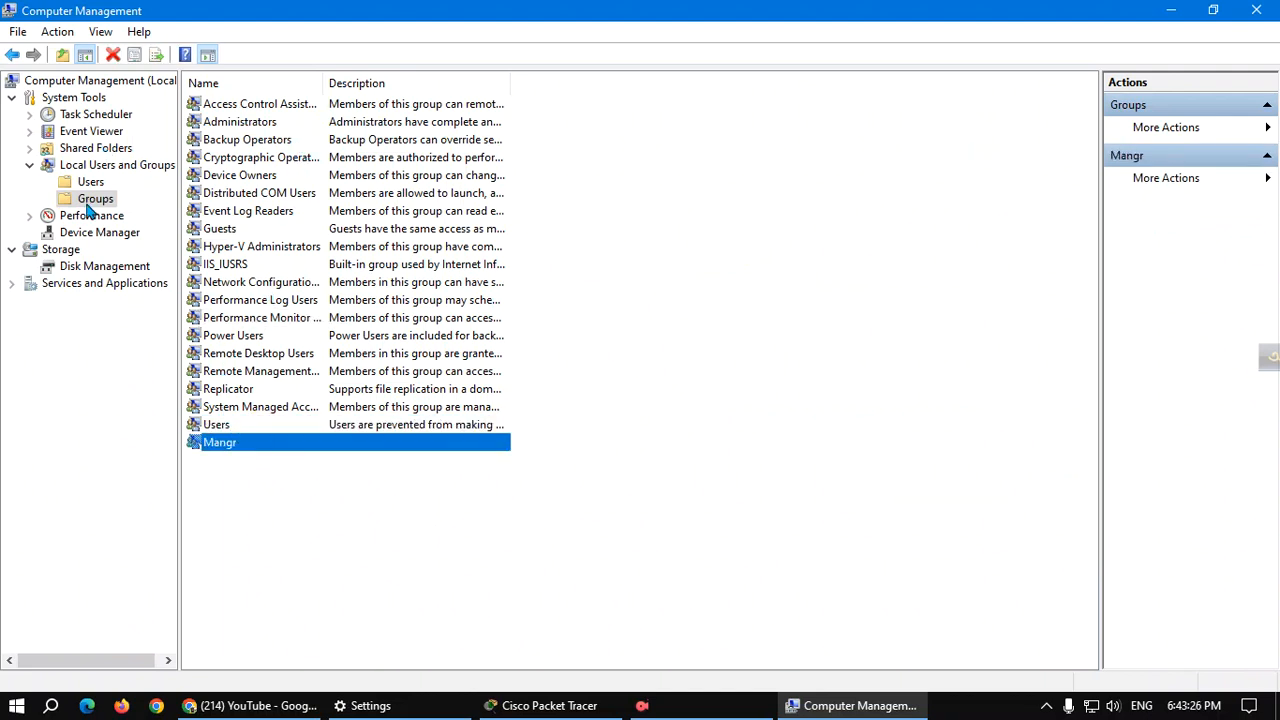
left_click(30, 165)
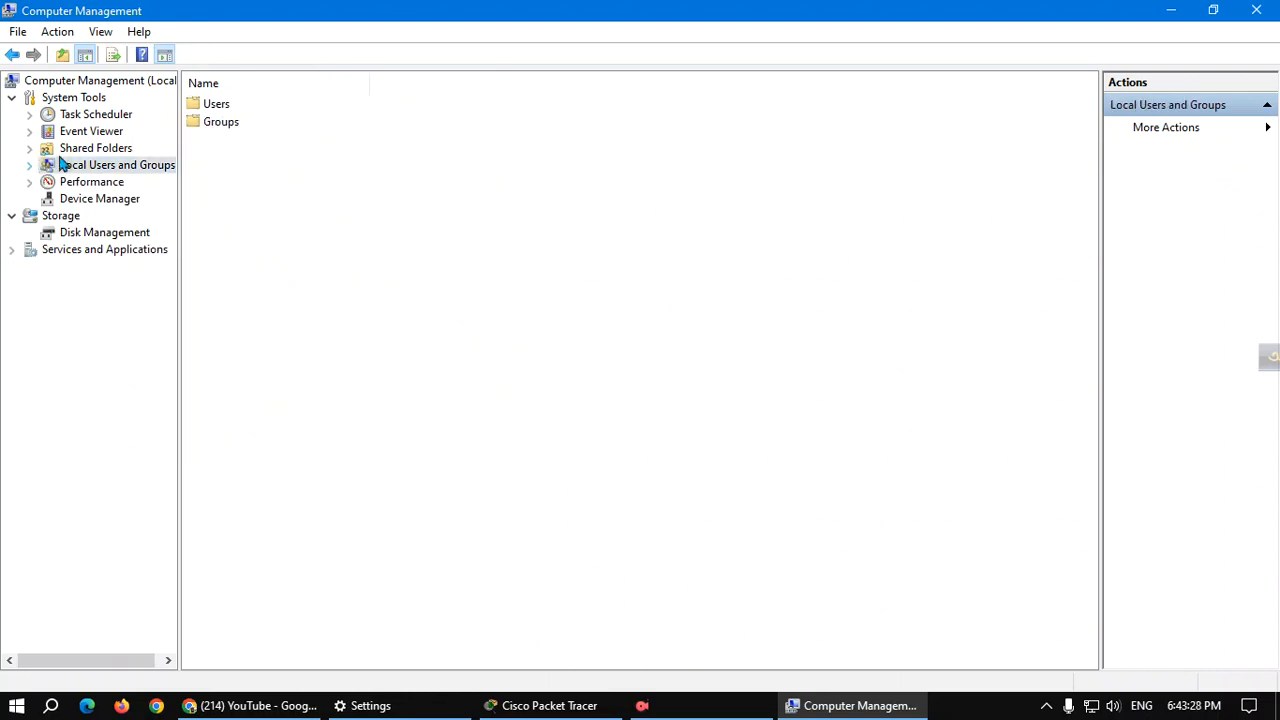
double_click(207, 105)
left_click(210, 108)
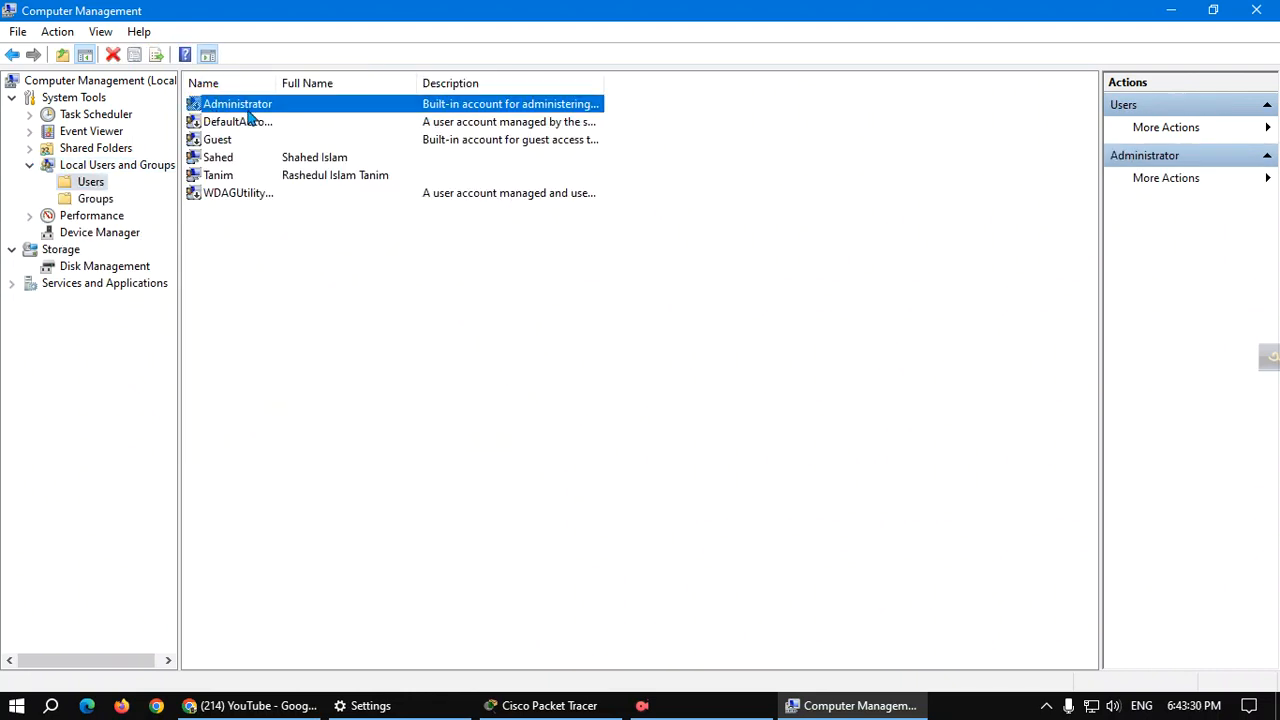
double_click(248, 110)
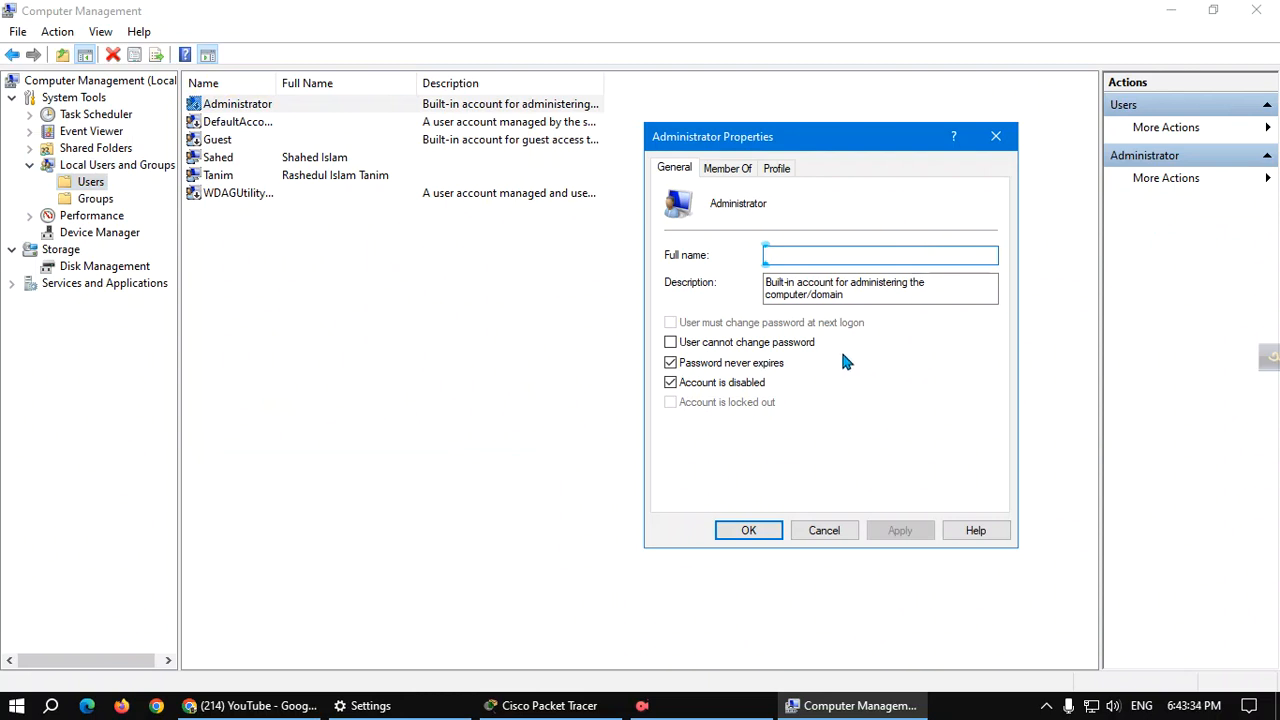
Try adding Administrator to group 'sahed', which isn't found, then cancel both dialogs.
left_click(729, 169)
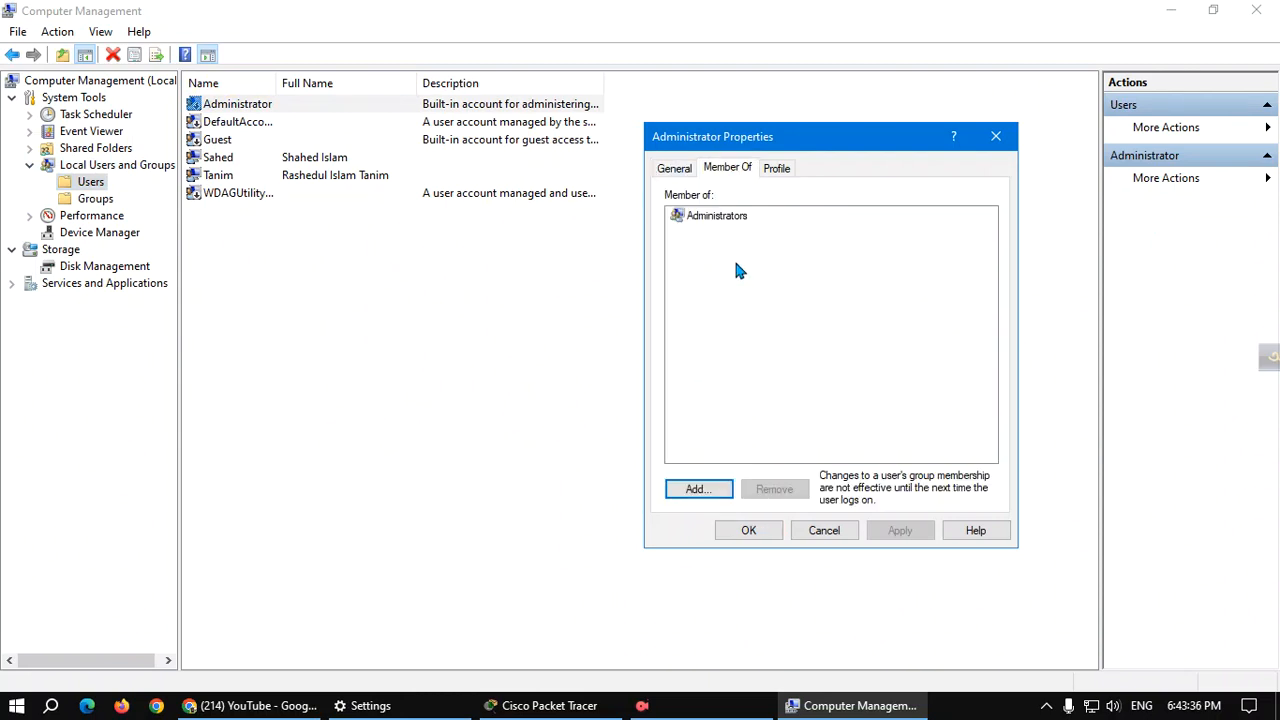
left_click(695, 489)
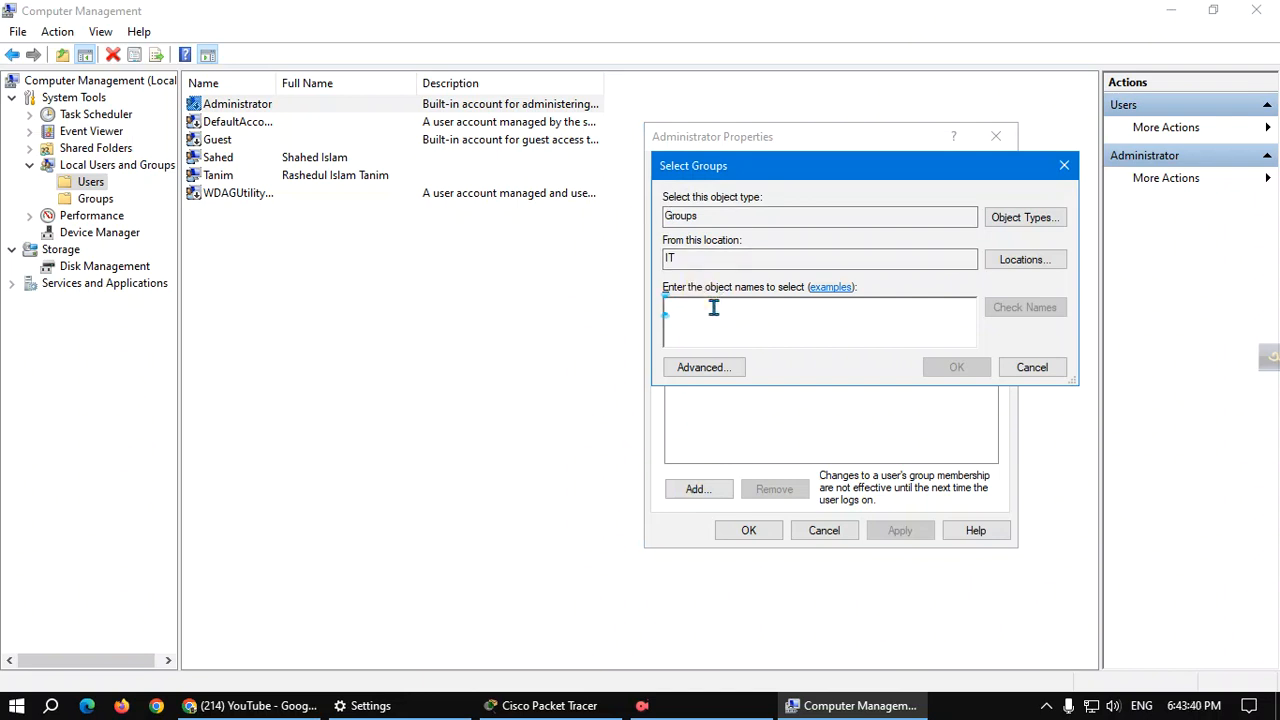
type("sha")
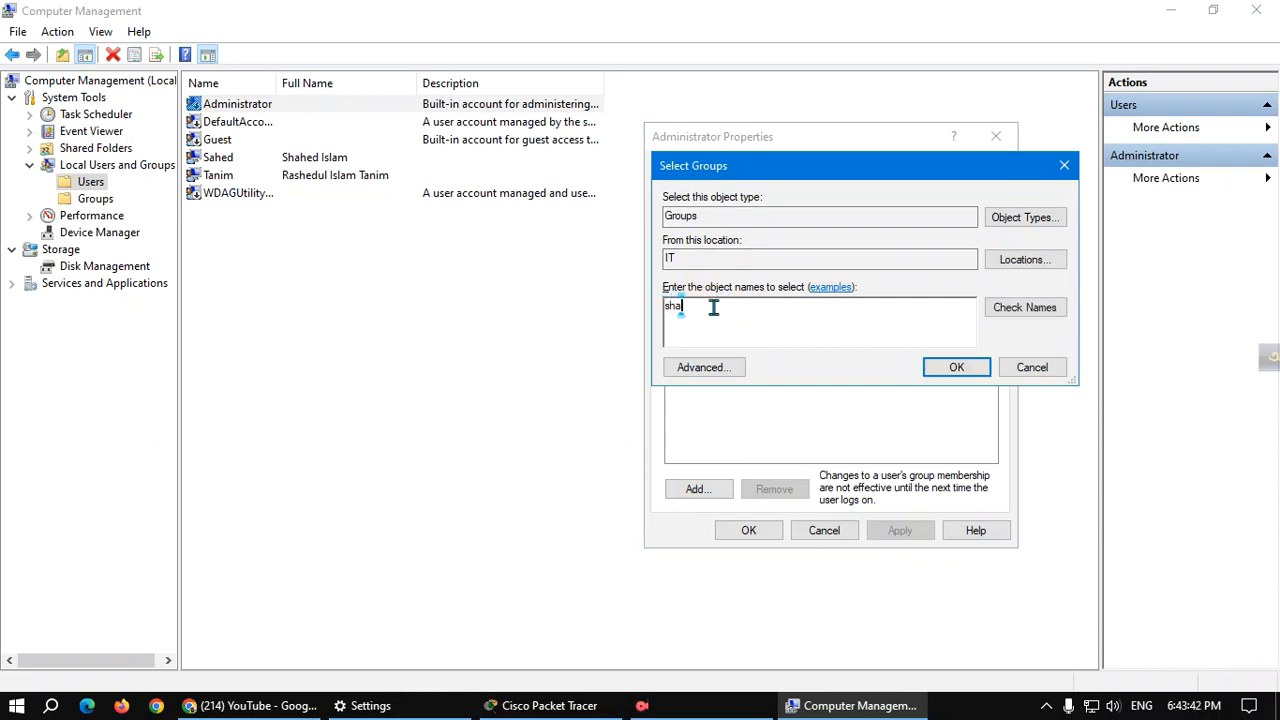
key("BackSpace")
key("BackSpace")
type("ahed")
left_click(1022, 313)
left_click(1062, 462)
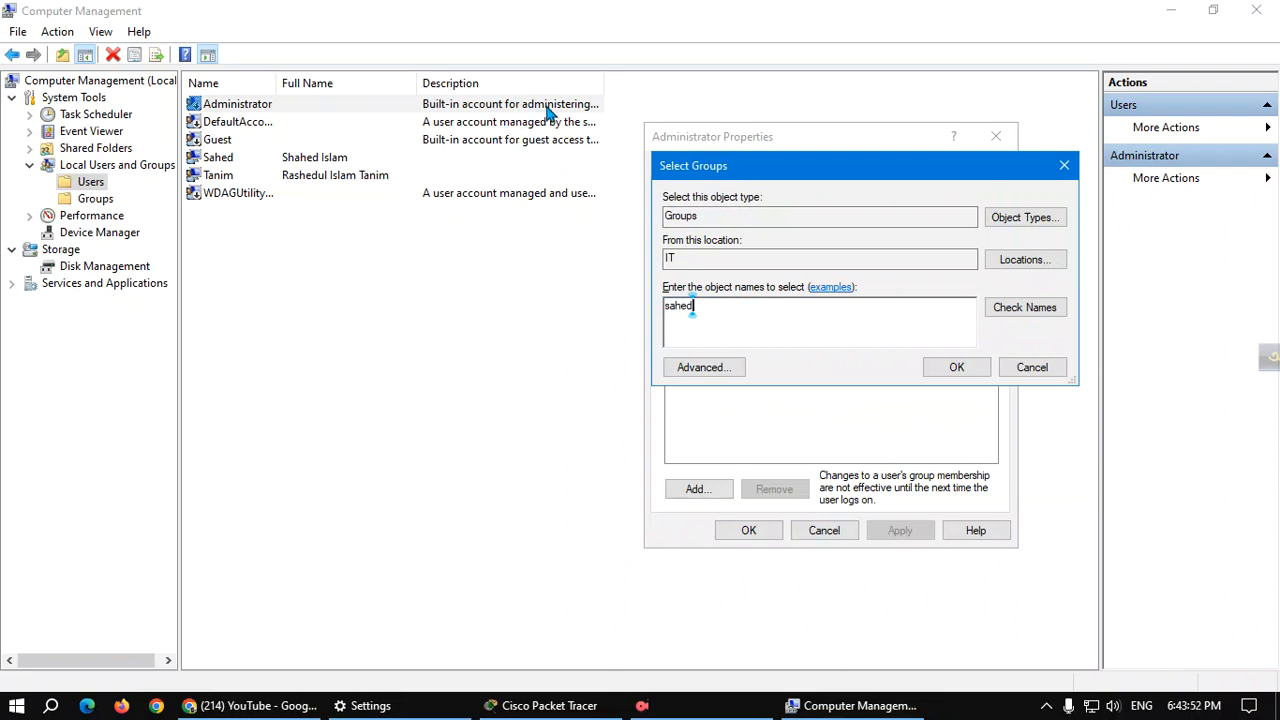
left_click(1067, 165)
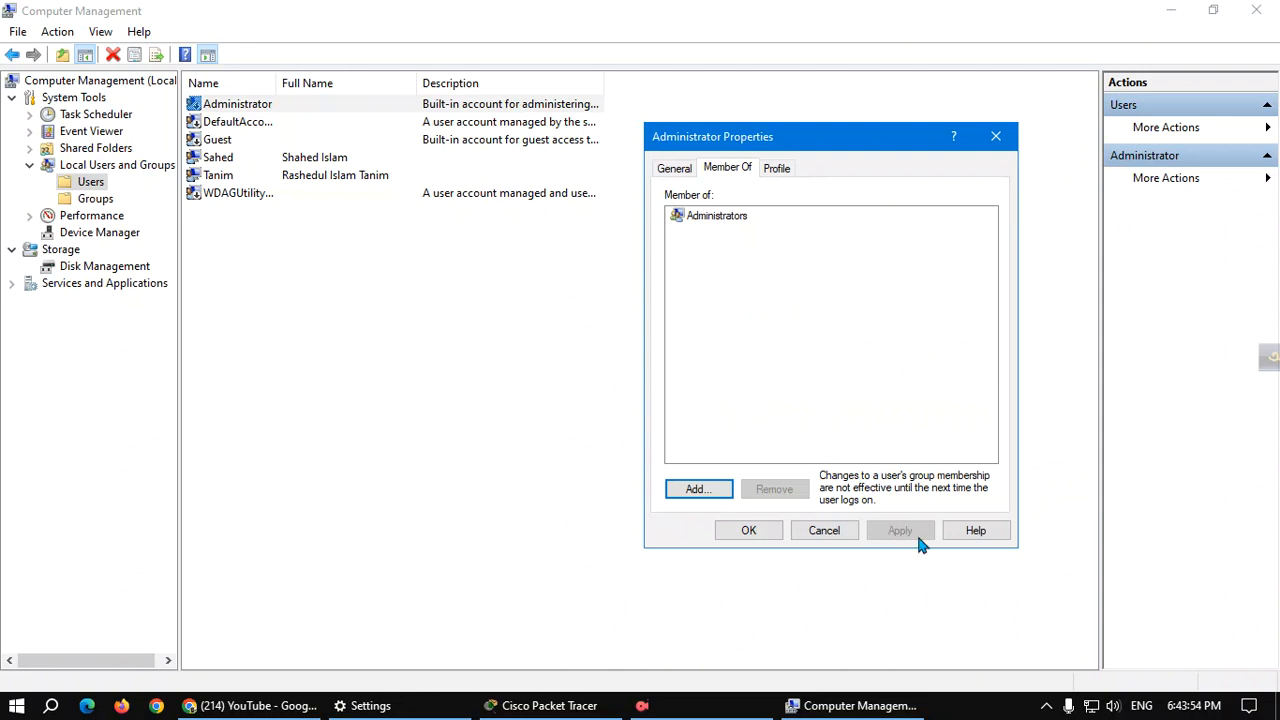
left_click(840, 532)
left_click(270, 270)
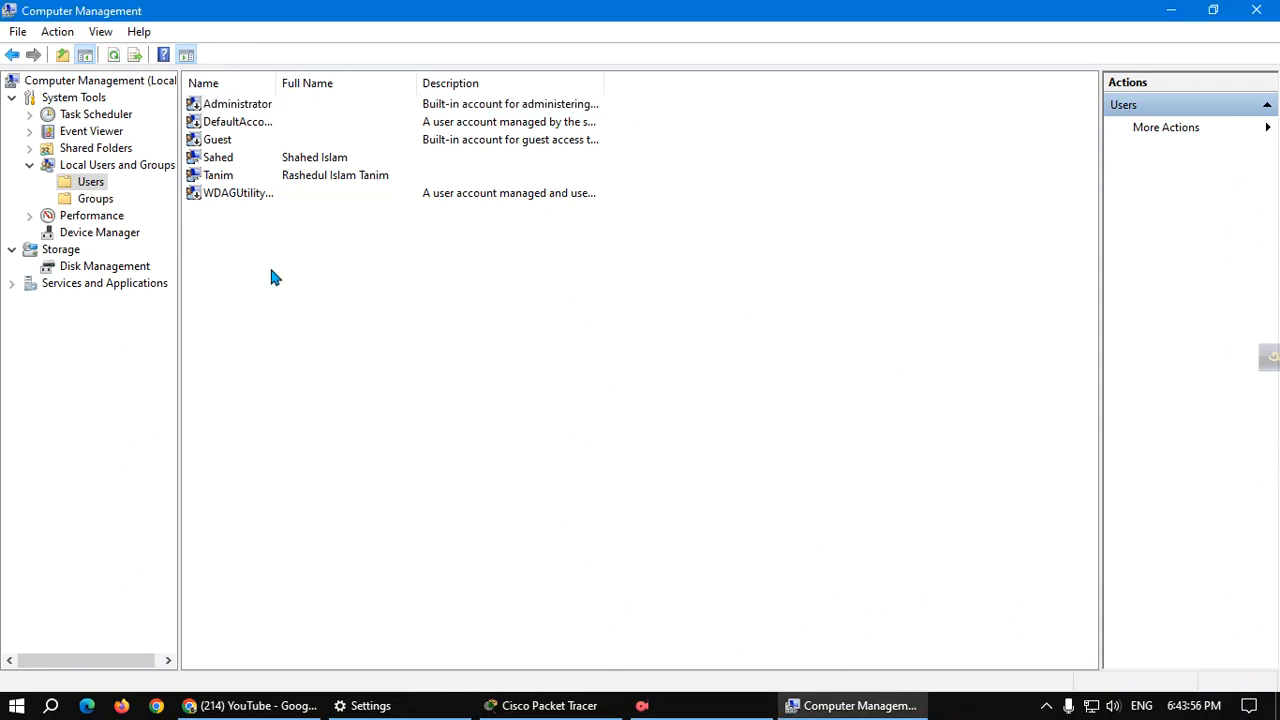
Select the Sahed, Tanim and Guest rows, then switch to the Groups list.
left_click(234, 160)
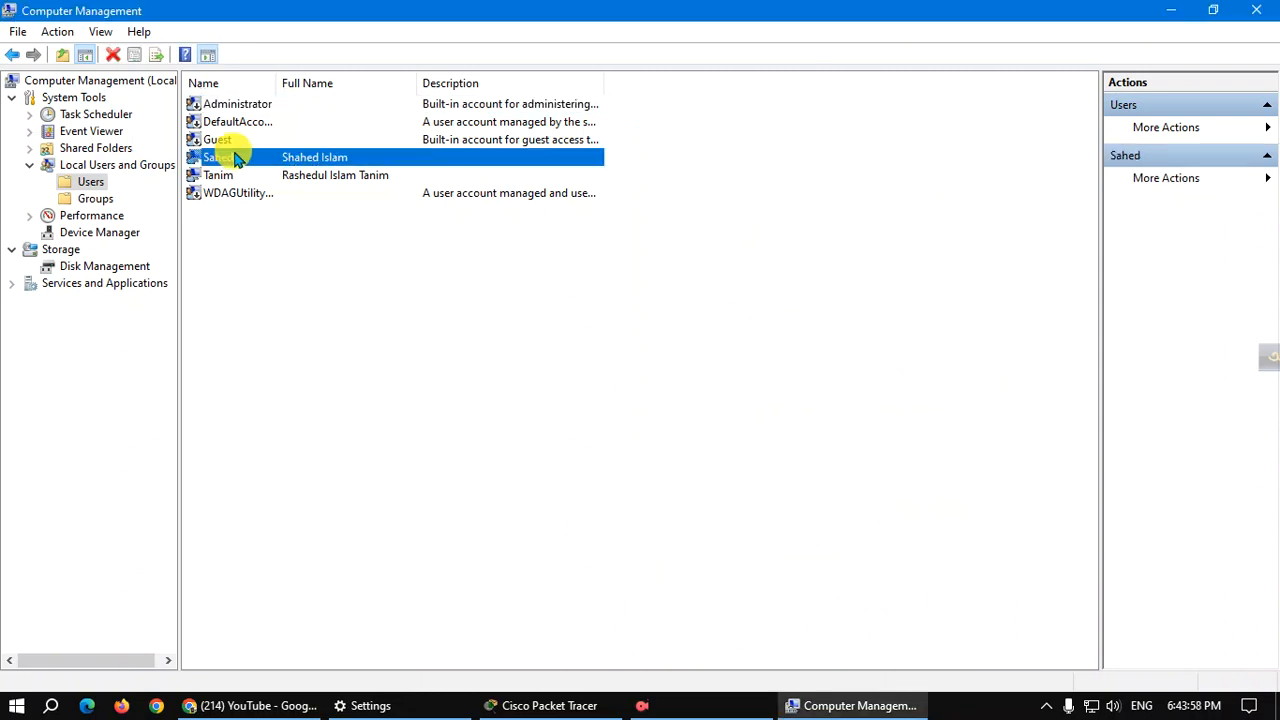
left_click(235, 172)
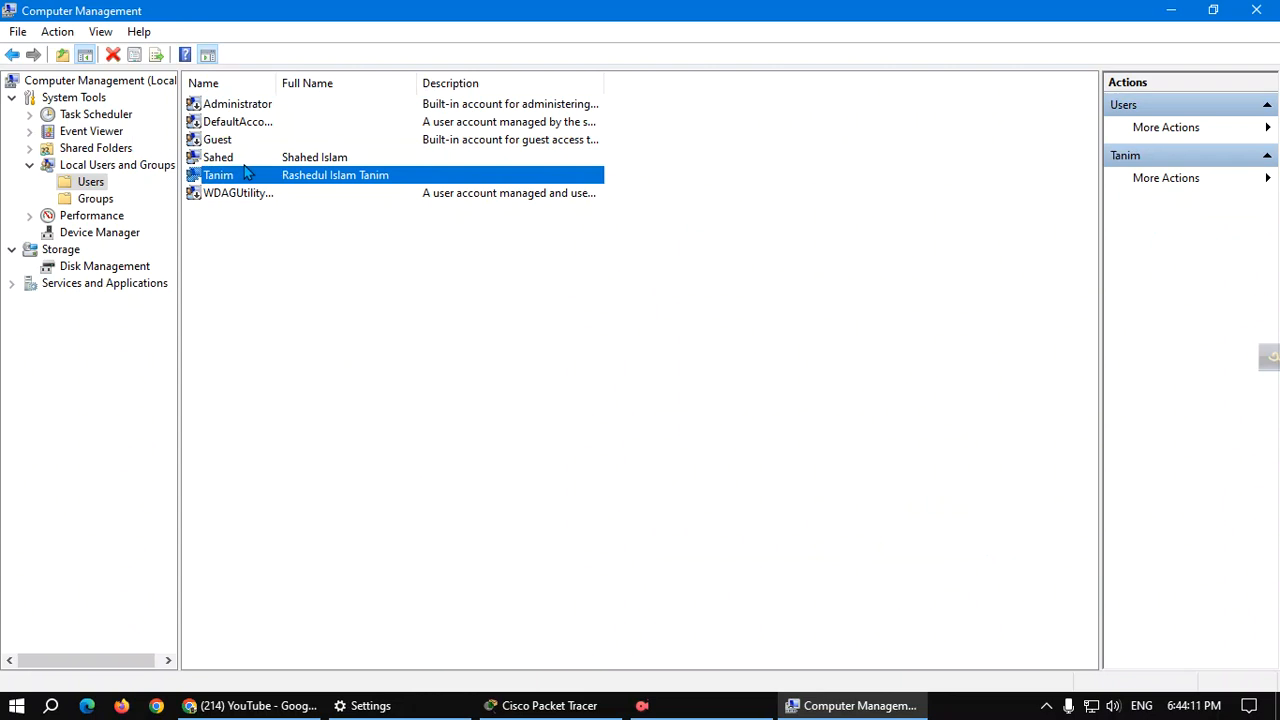
left_click(245, 145)
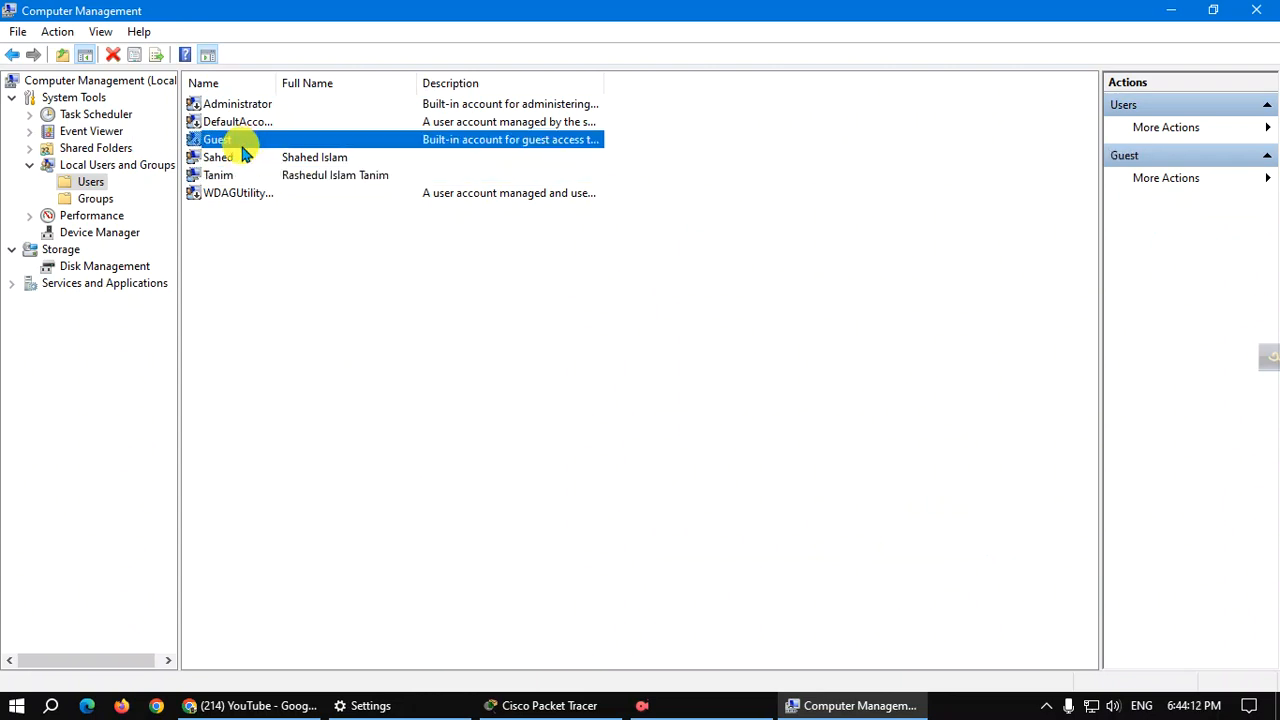
left_click(243, 157)
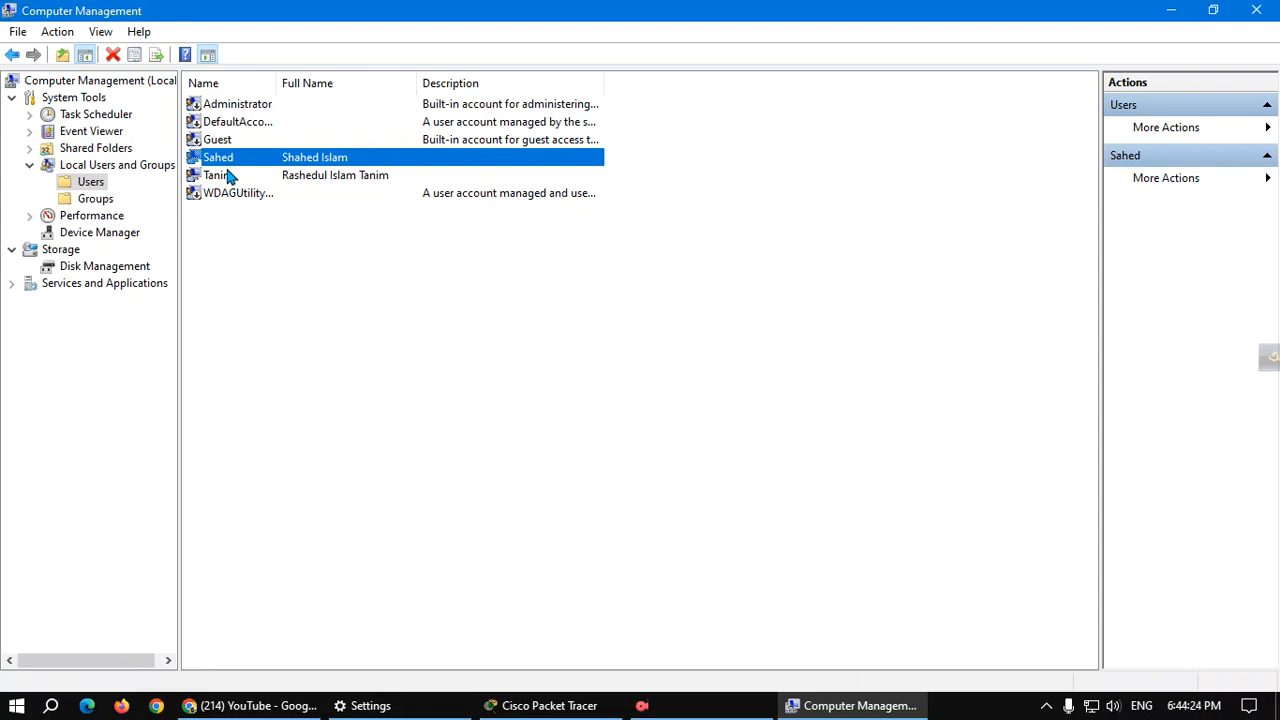
left_click(105, 199)
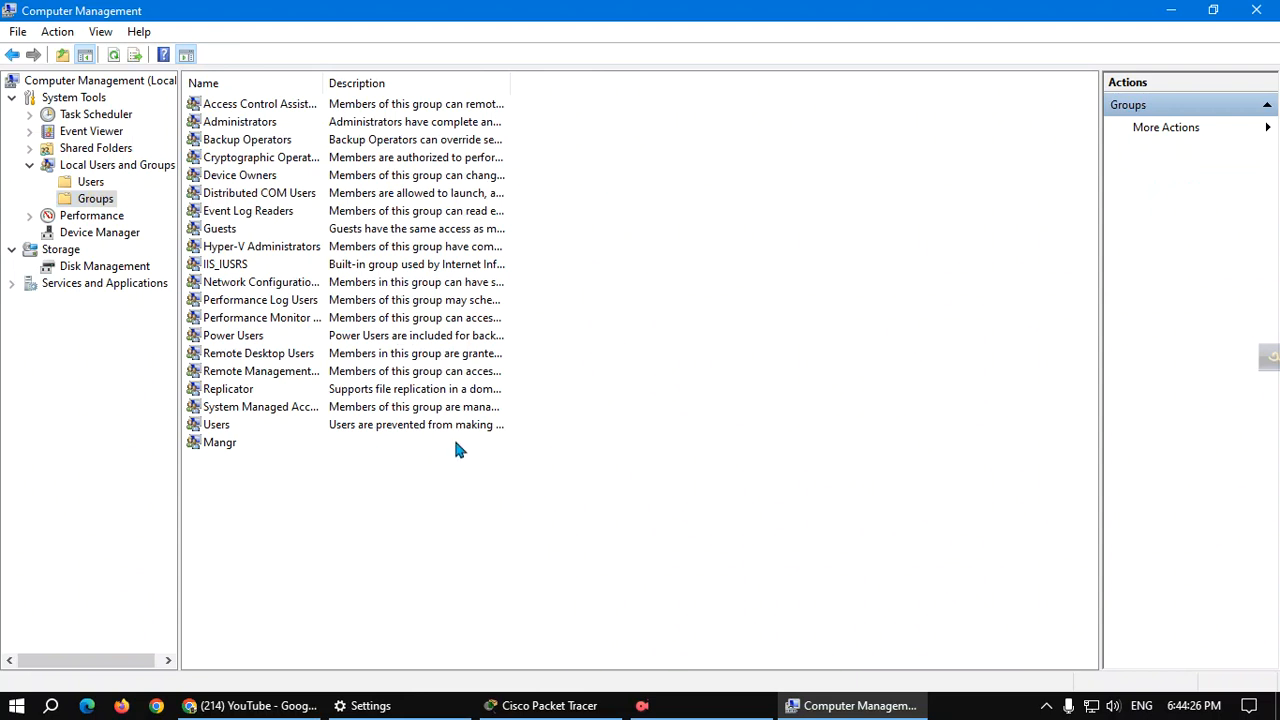
Delete the Mangr group and confirm the deletion.
left_click(226, 445)
right_click(316, 451)
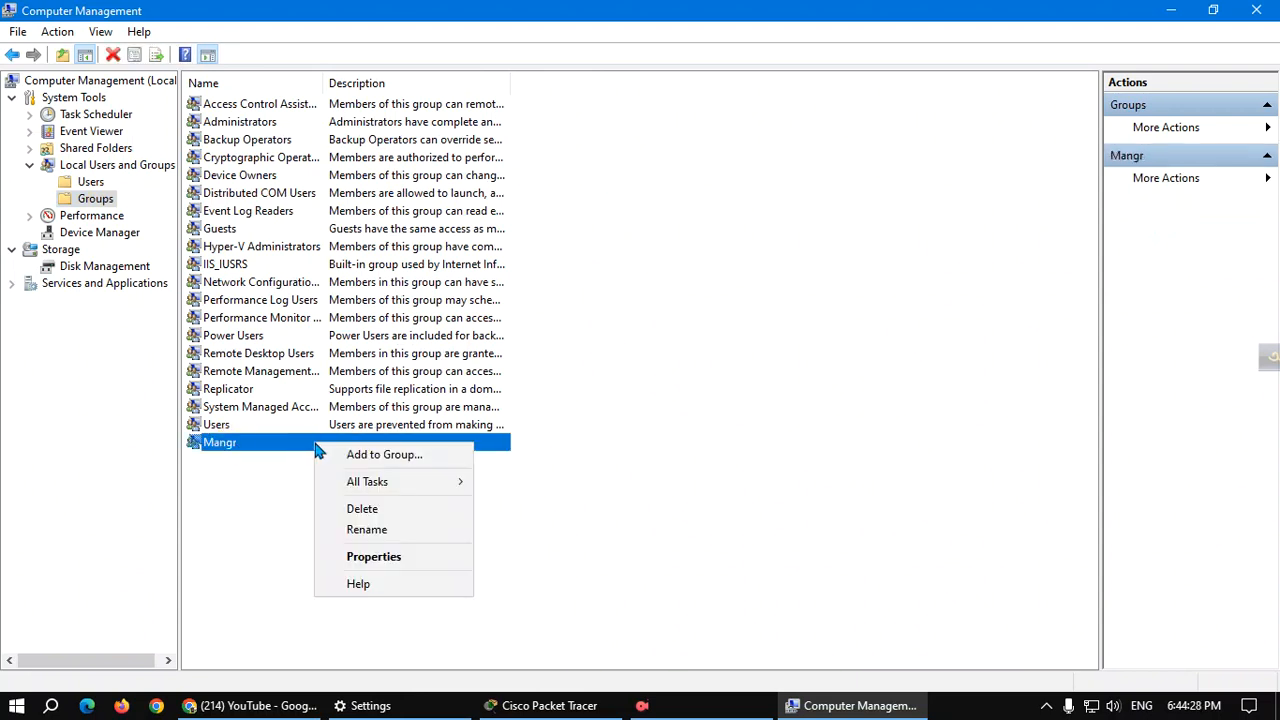
left_click(392, 510)
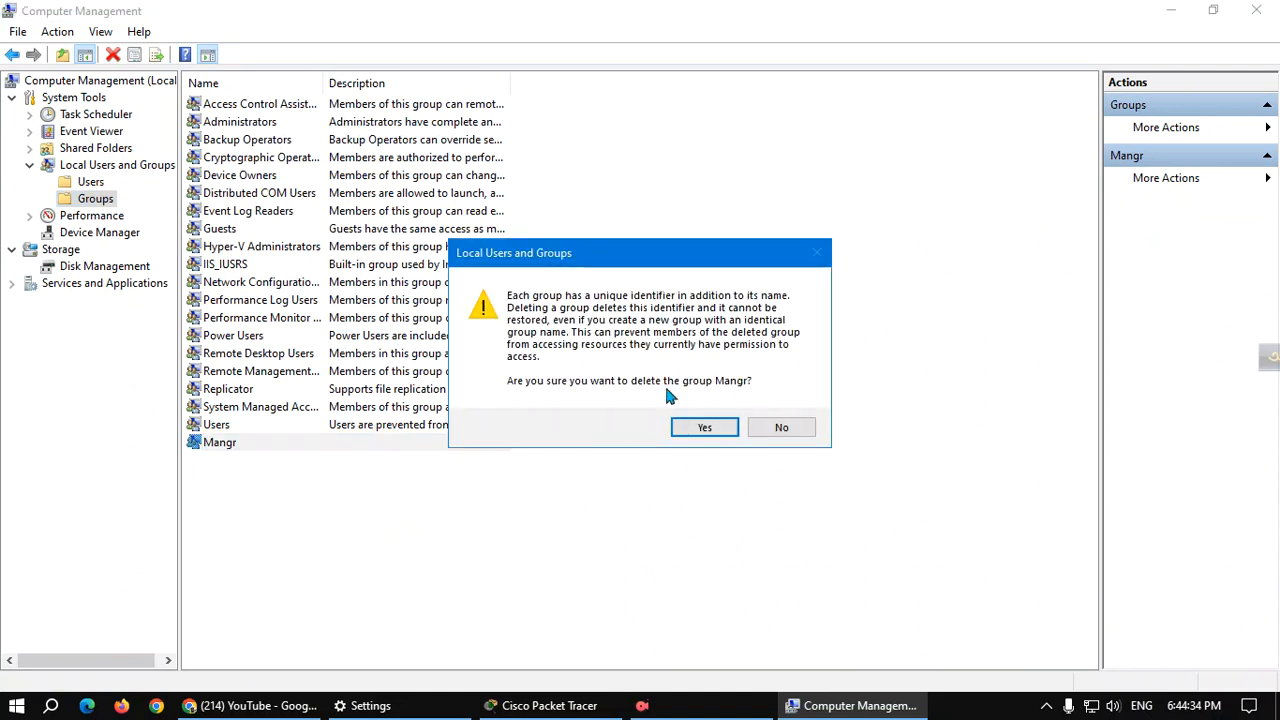
left_click(692, 428)
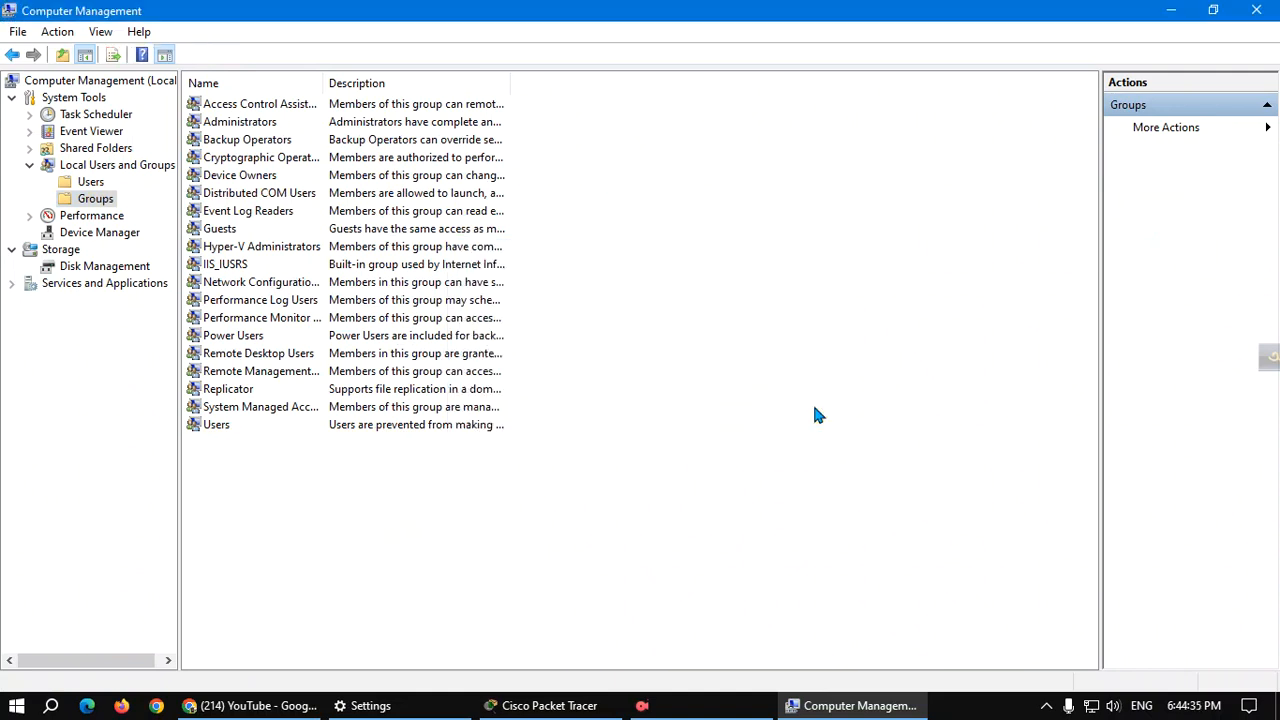
Delete the user Sahed from the Users list and confirm.
left_click(90, 181)
left_click(274, 168)
right_click(272, 166)
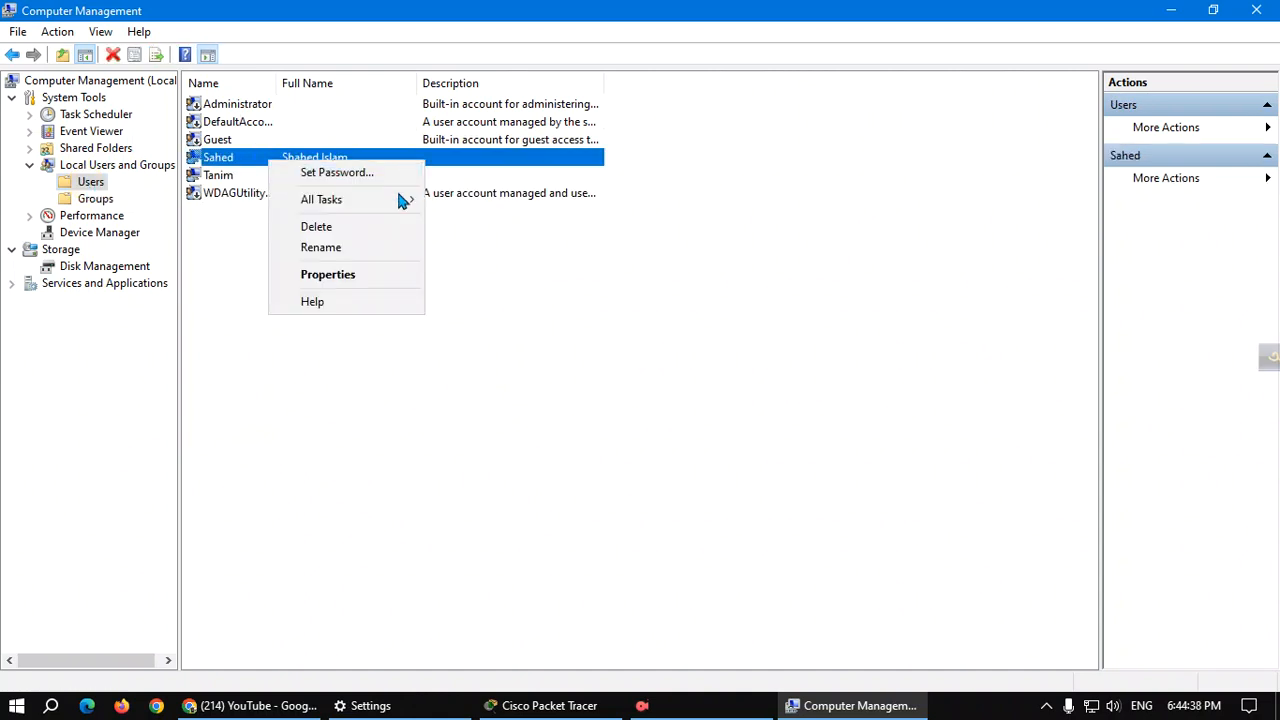
left_click(330, 223)
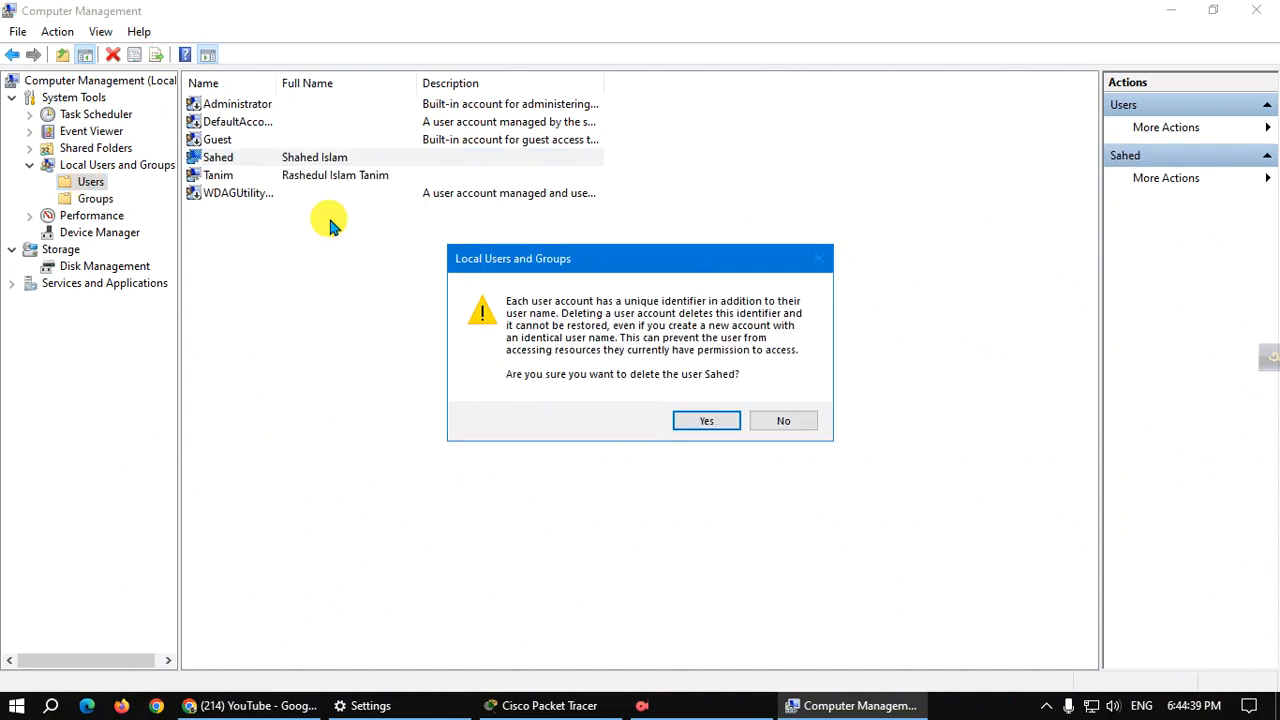
left_click(700, 421)
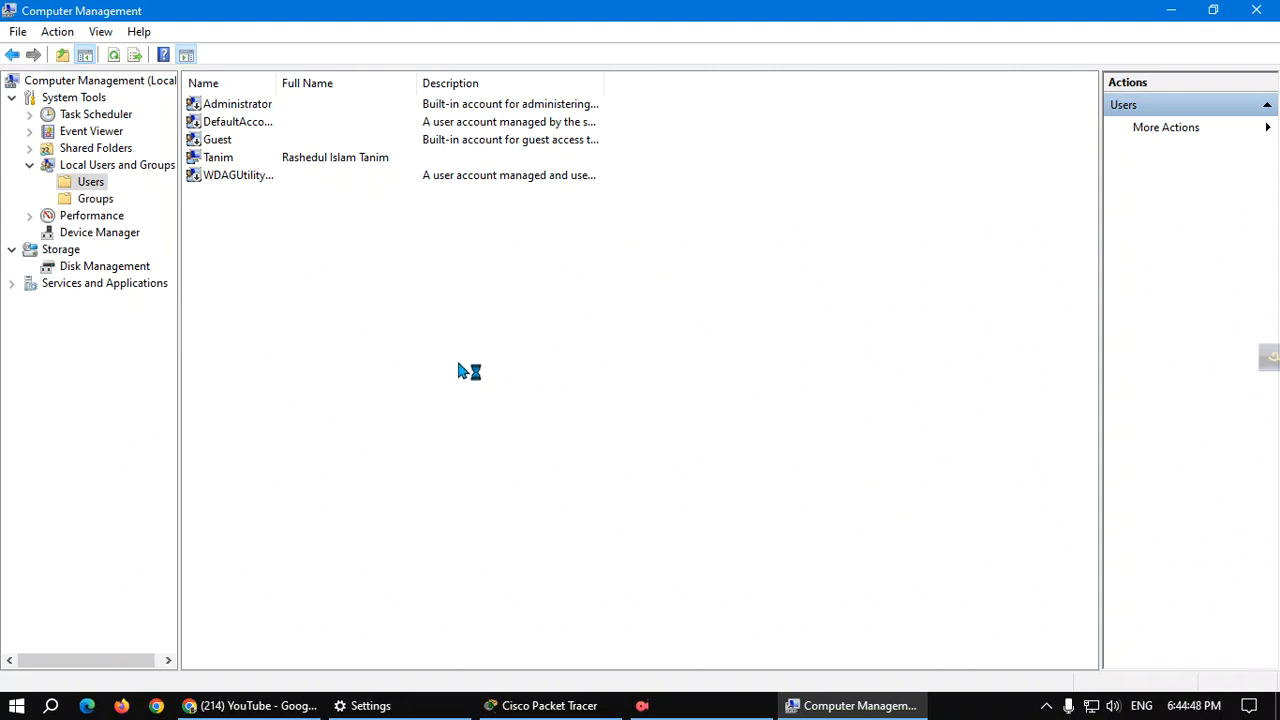
left_click(16, 705)
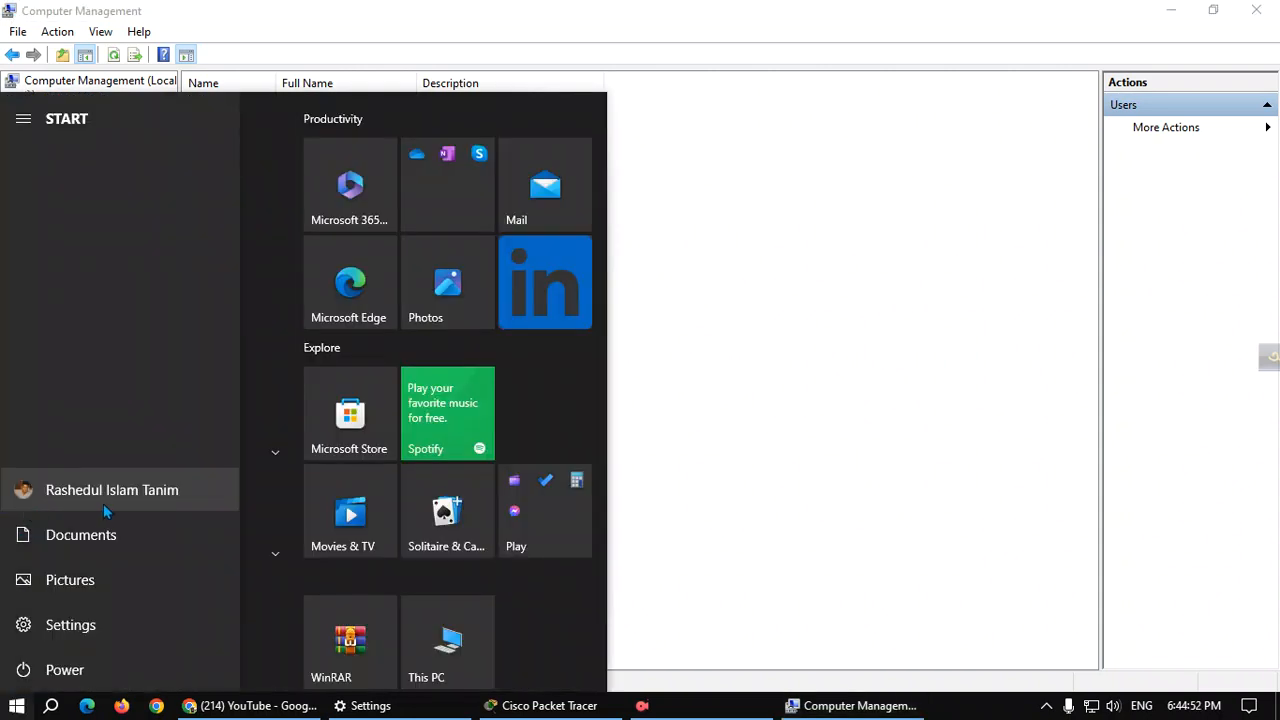
left_click(814, 319)
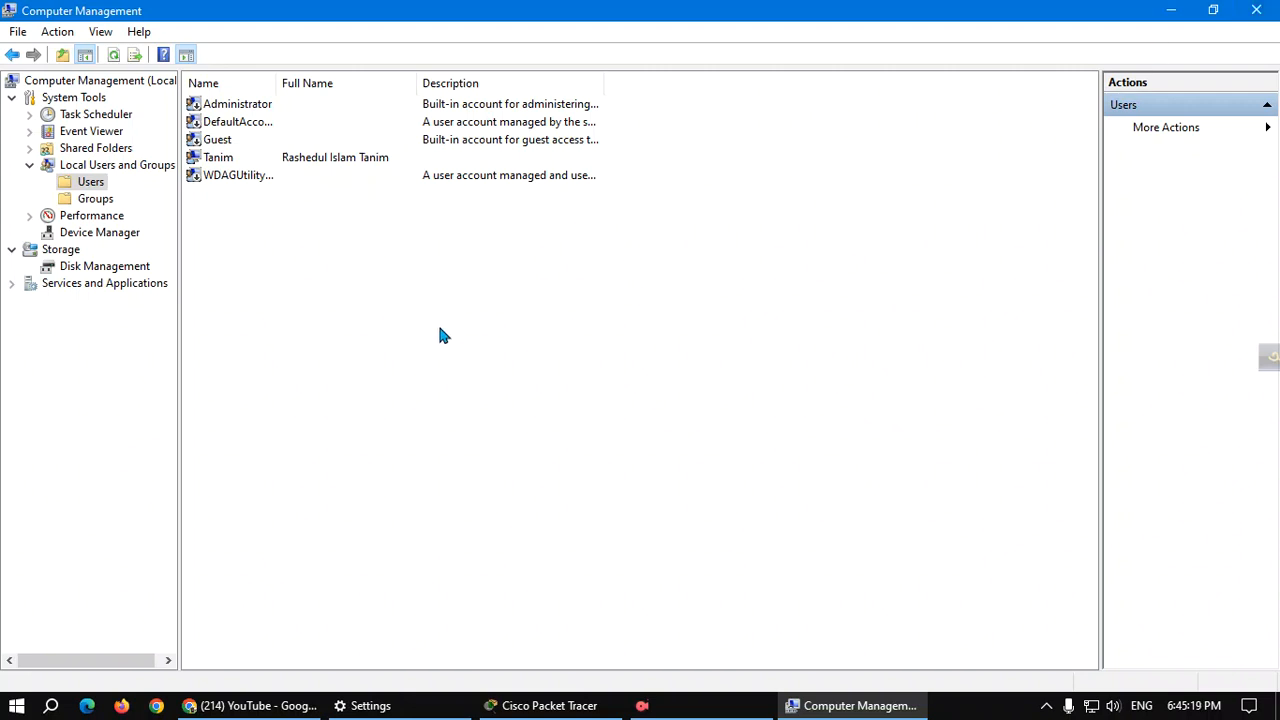
left_click(20, 33)
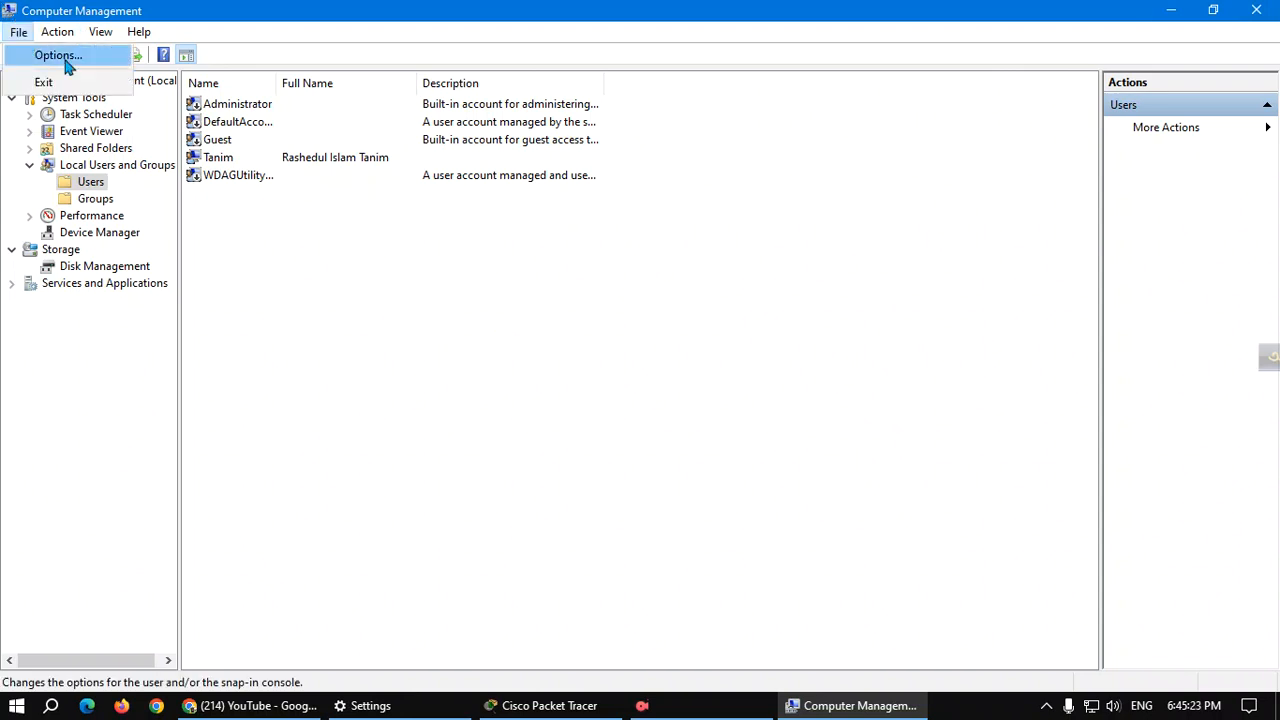
left_click(408, 251)
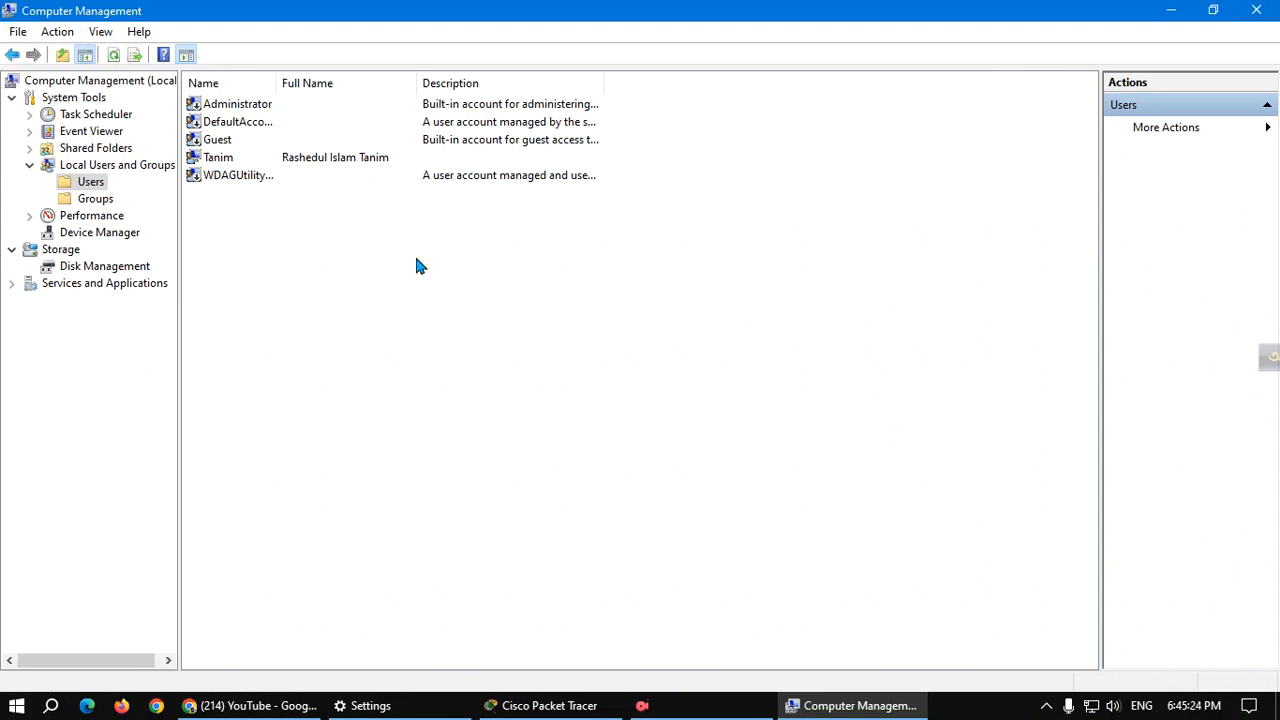